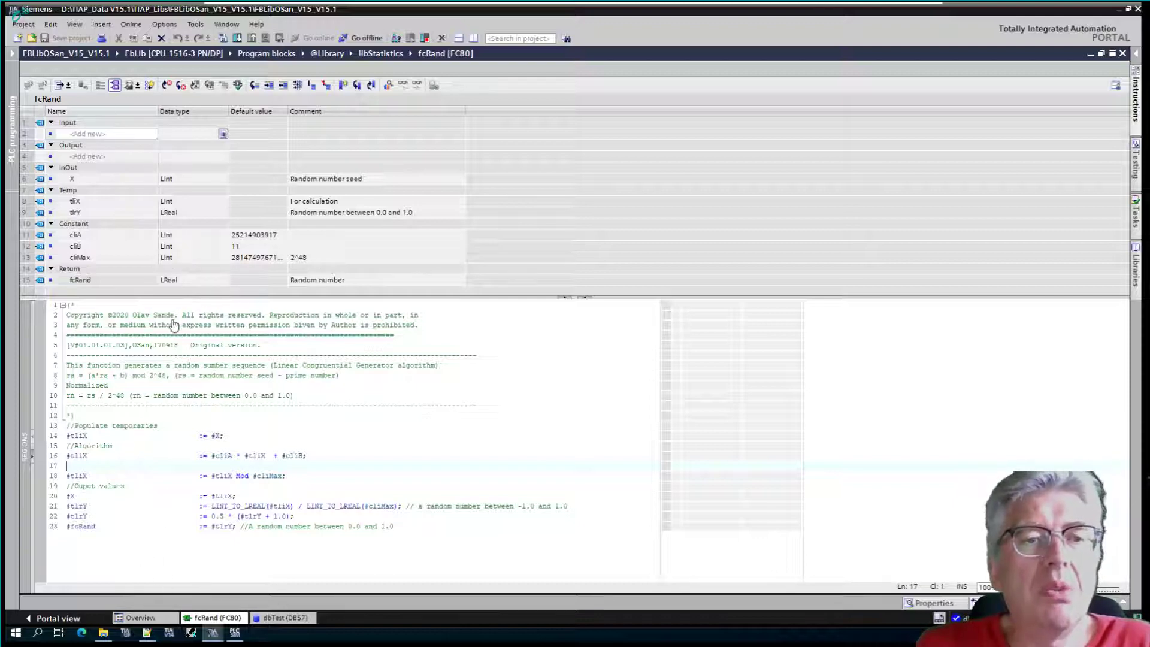
Open the dbTest (DB57) data block to monitor its bExecute flag and lrLog array
{"action": "left_click", "coordinate": [281, 618]}
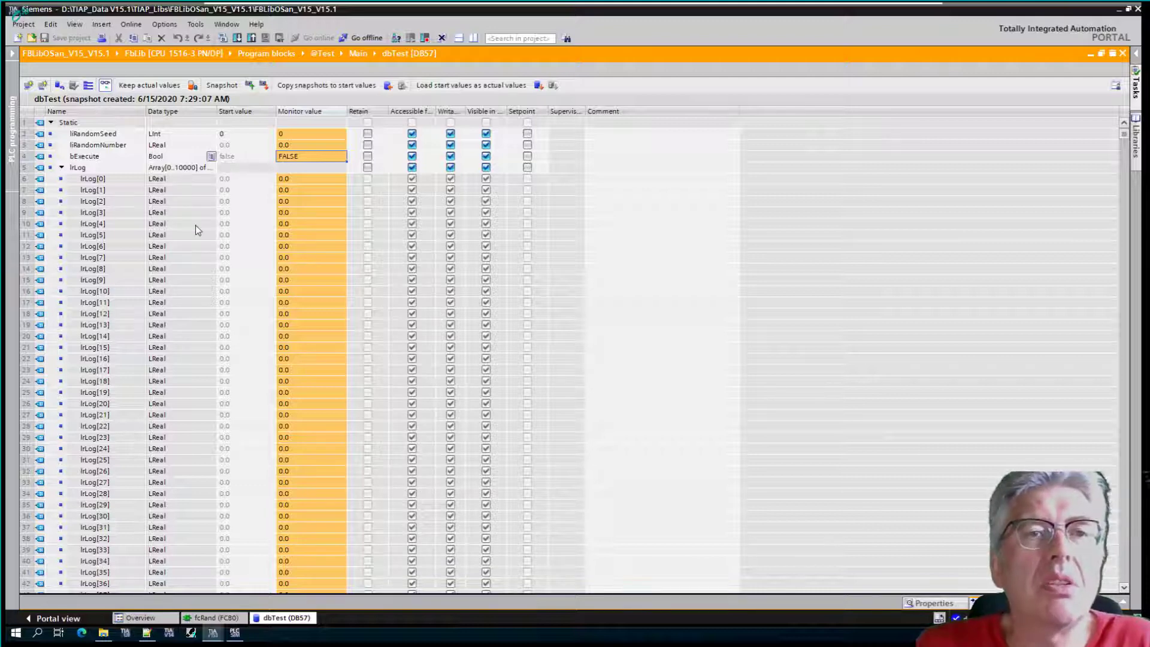
Modify liRandomSeed to 7, then switch bExecute to TRUE to start logging
{"action": "left_click", "coordinate": [309, 133]}
{"action": "key", "text": "shift+F2"}
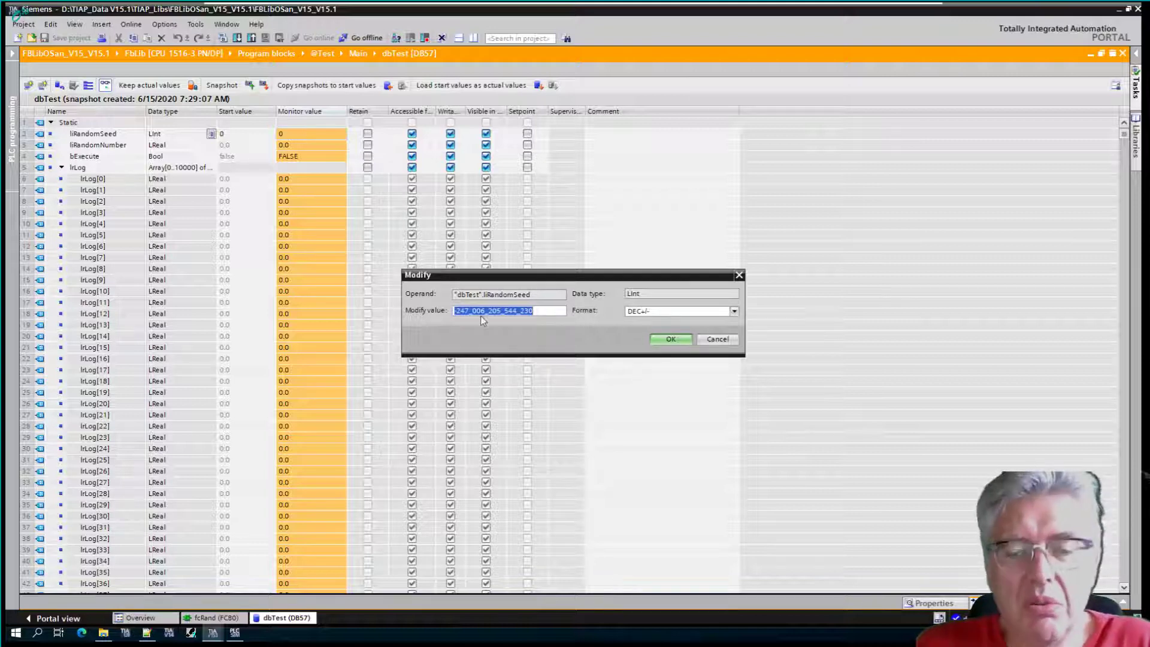
{"action": "key", "text": "Return"}
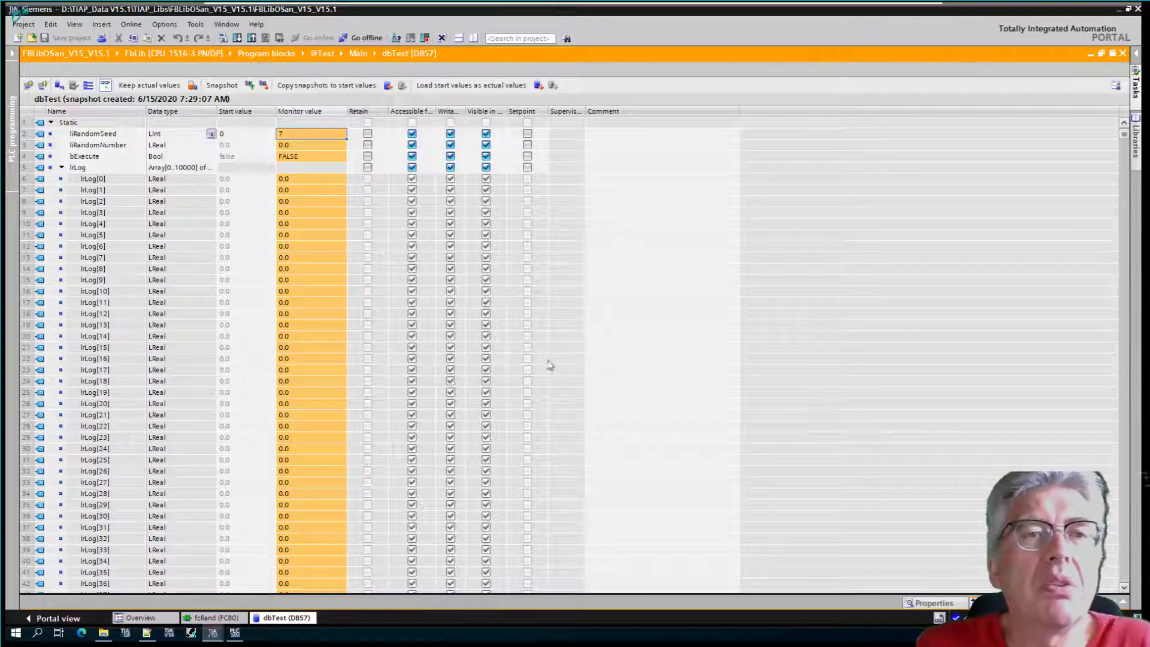
{"action": "left_click", "coordinate": [293, 157]}
{"action": "key", "text": "ctrl+F3"}
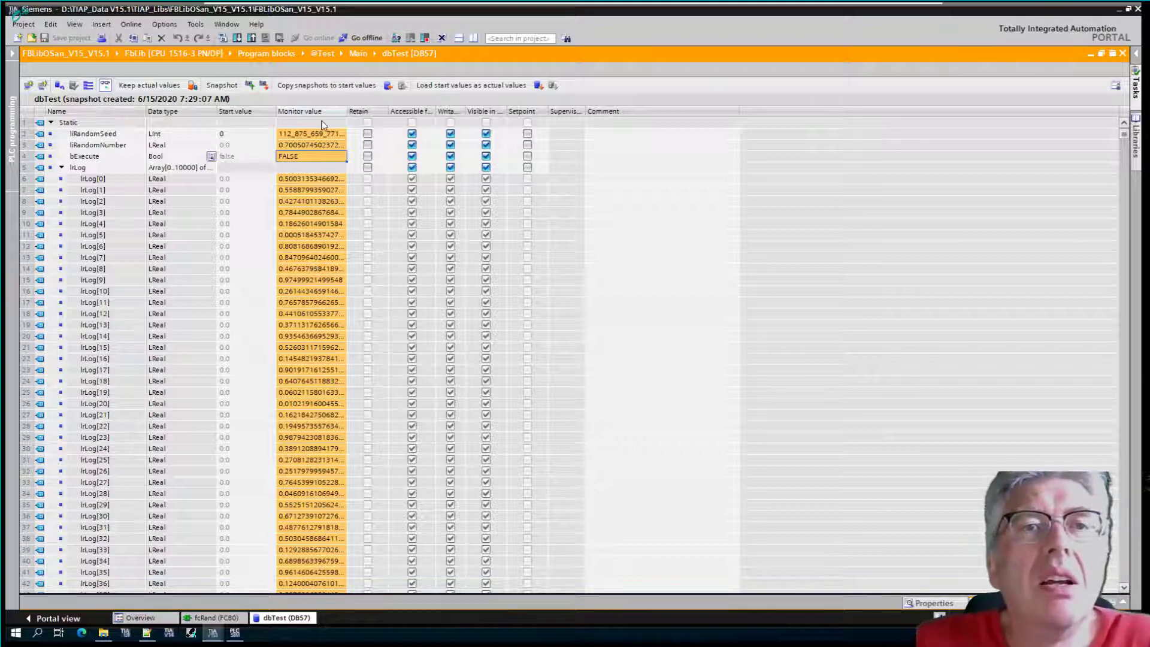
Take a snapshot of lrLog, autofit the Snapshot column, and review values through lrLog[10000]
{"action": "left_click", "coordinate": [250, 85]}
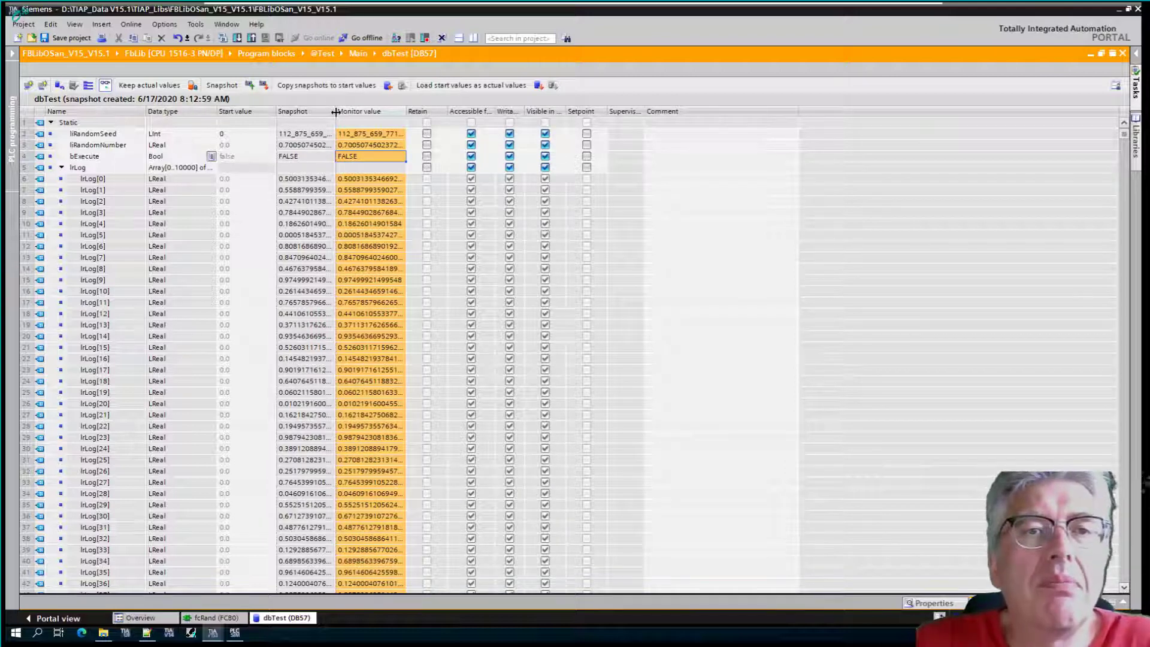
{"action": "double_click", "coordinate": [335, 112]}
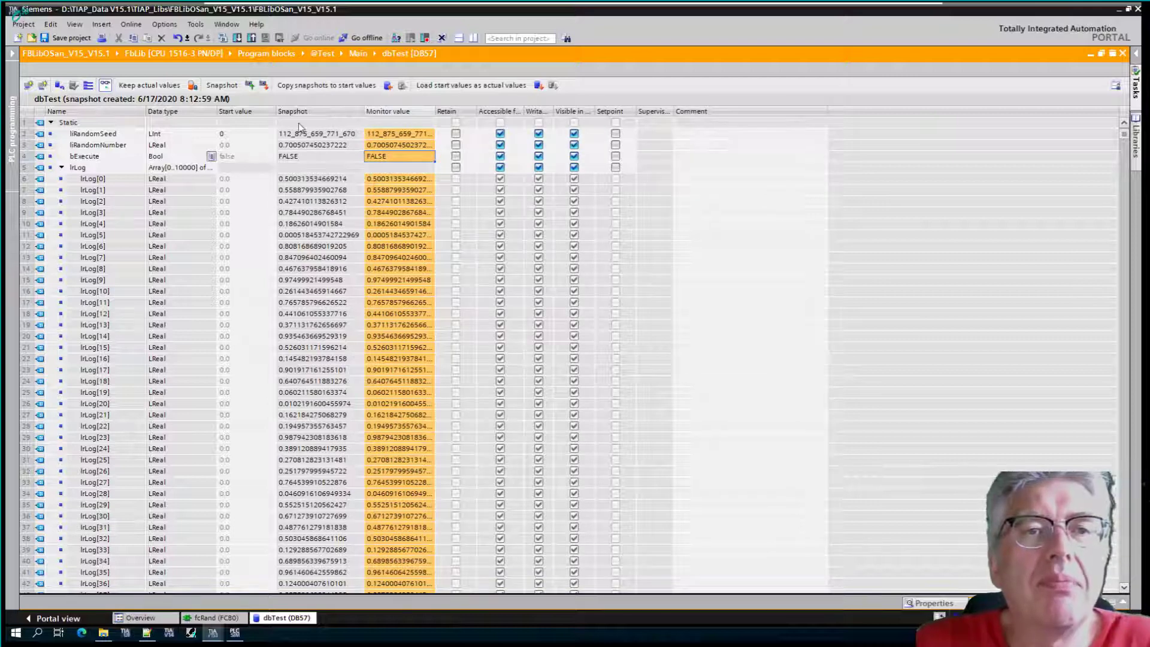
{"action": "left_click", "coordinate": [303, 179]}
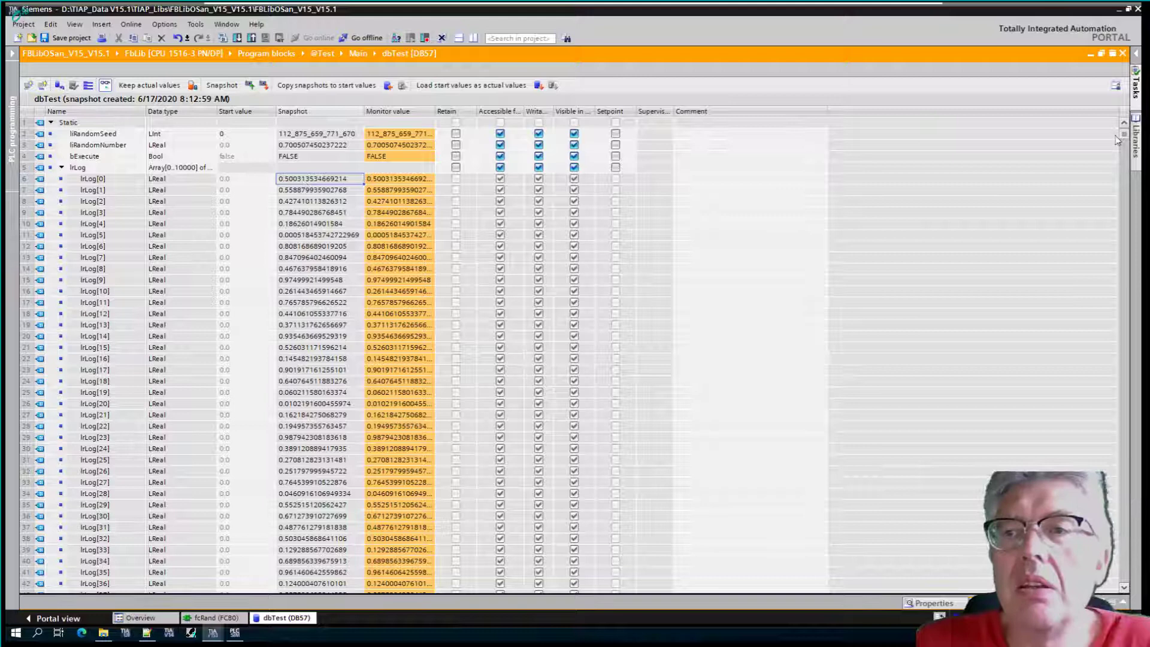
{"action": "left_click_drag", "start_coordinate": [1123, 135], "coordinate": [1123, 493]}
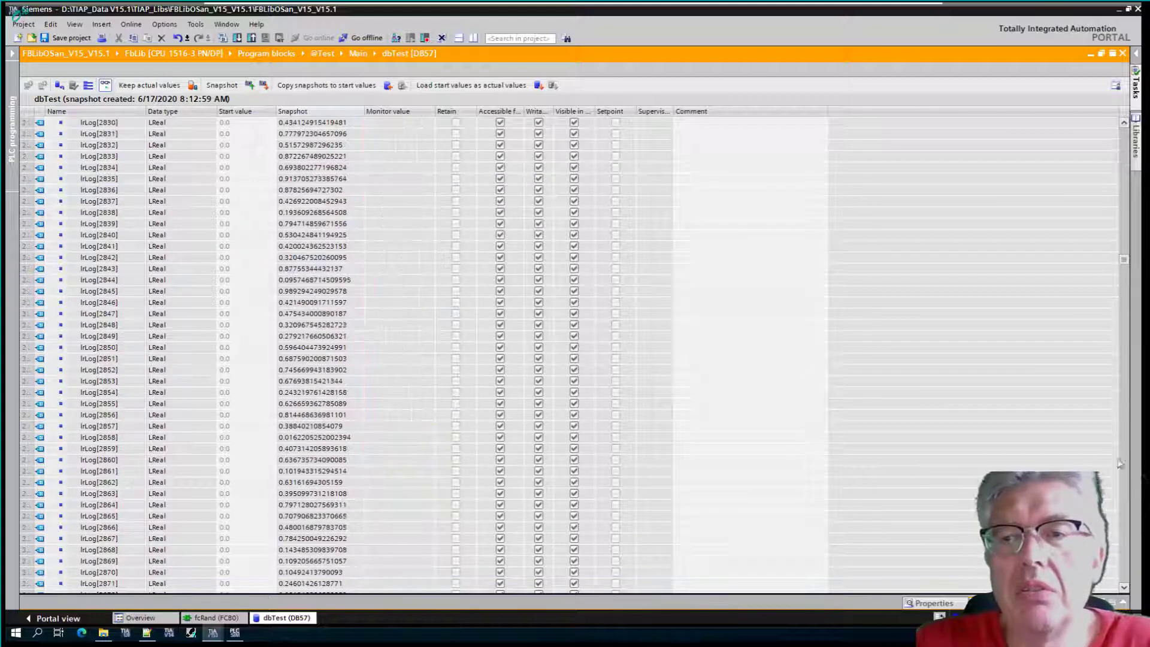
{"action": "left_click_drag", "start_coordinate": [1128, 536], "coordinate": [1124, 587]}
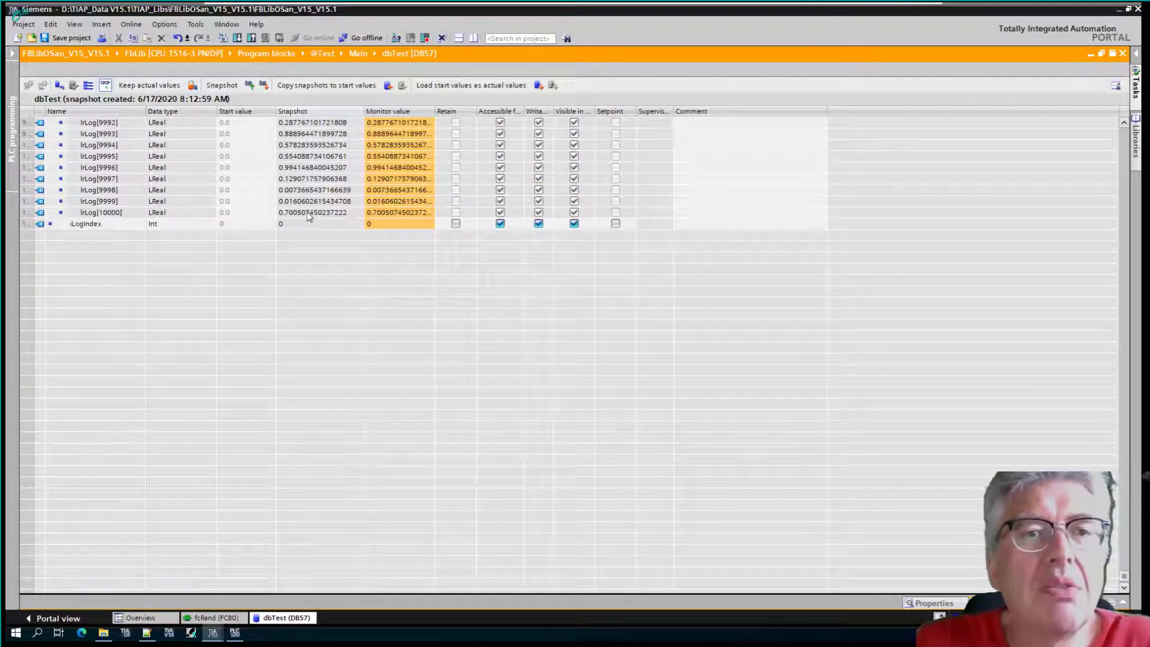
{"action": "left_click", "coordinate": [307, 212], "text": "shift"}
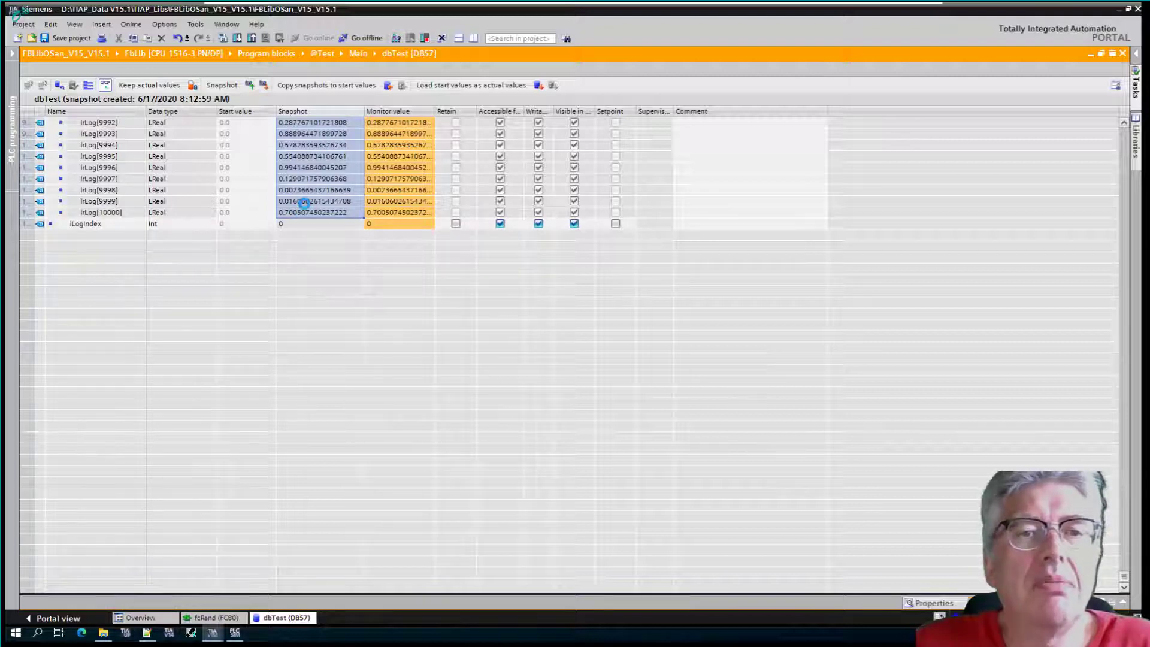
{"action": "left_click", "coordinate": [305, 203]}
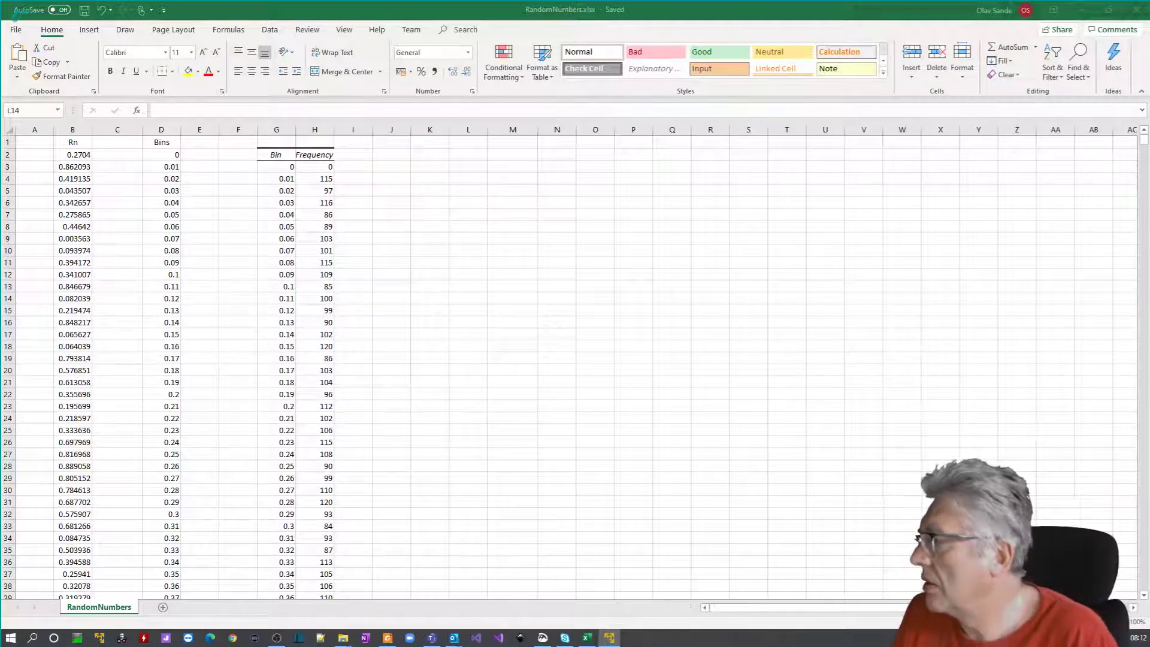
Inspect the Rn values from B2 downward, then select the Bins values in column D
{"action": "left_click", "coordinate": [77, 155]}
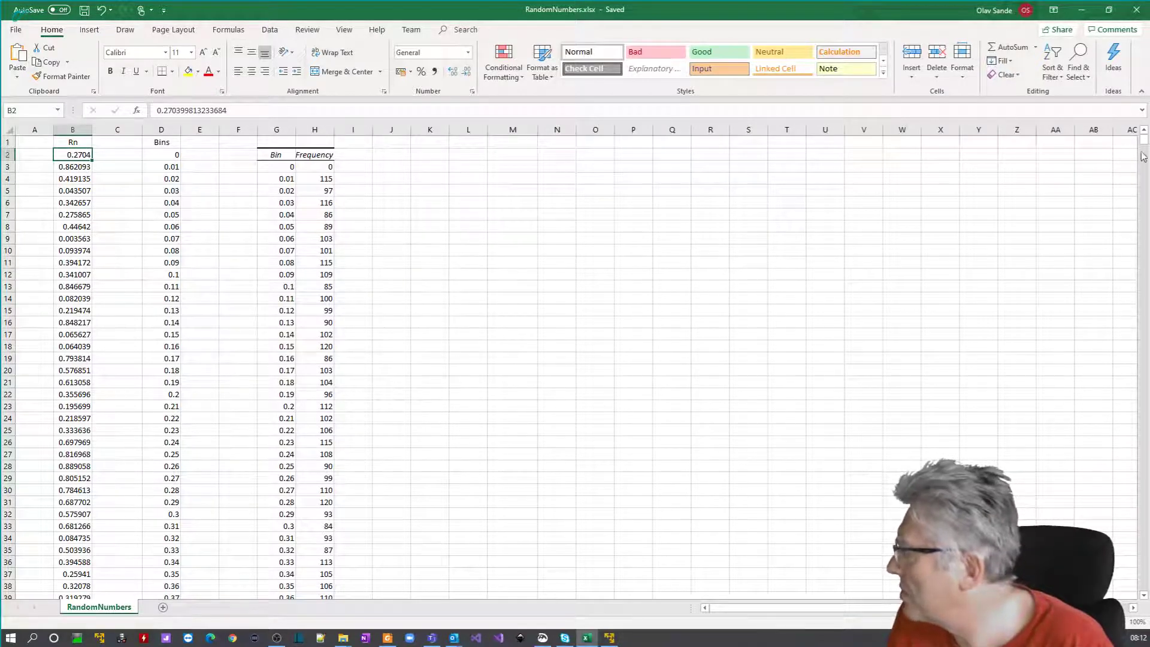
{"action": "mouse_move", "coordinate": [1143, 140]}
{"action": "left_mouse_down"}
{"action": "mouse_move", "coordinate": [1142, 590]}
{"action": "mouse_move", "coordinate": [1133, 198]}
{"action": "mouse_move", "coordinate": [1145, 144]}
{"action": "left_mouse_up"}
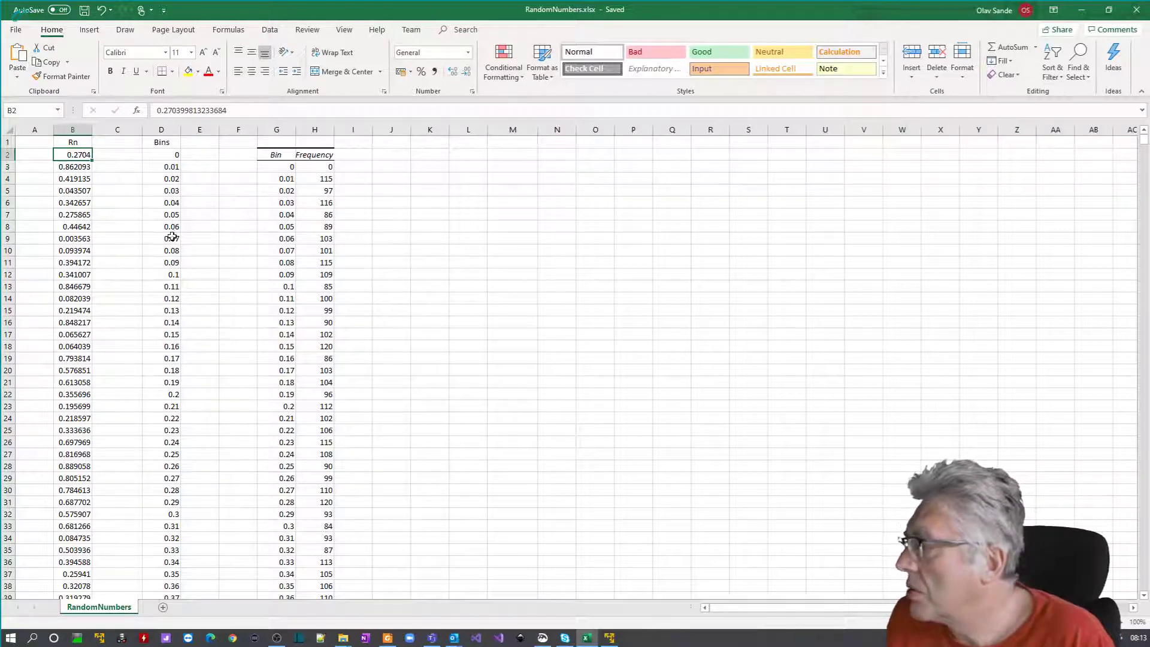
{"action": "left_click", "coordinate": [156, 152]}
{"action": "left_click_drag", "start_coordinate": [156, 151], "coordinate": [154, 580]}
{"action": "scroll", "coordinate": [154, 549], "scroll_direction": "down", "scroll_amount": 10}
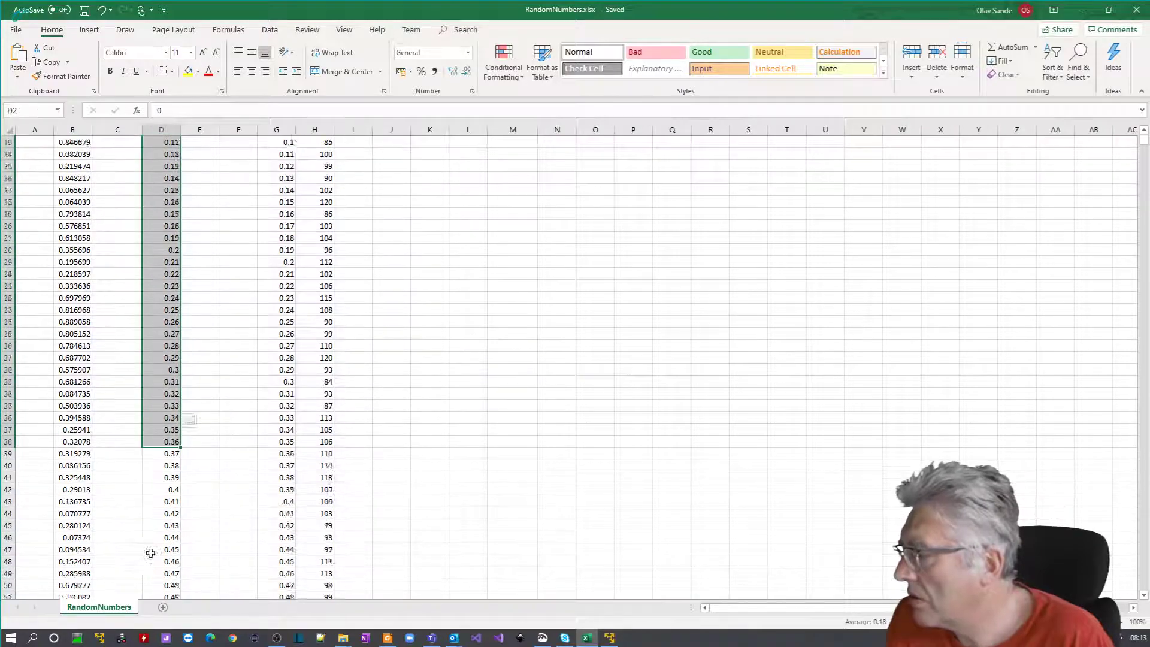
{"action": "scroll", "coordinate": [149, 548], "scroll_direction": "down", "scroll_amount": 14}
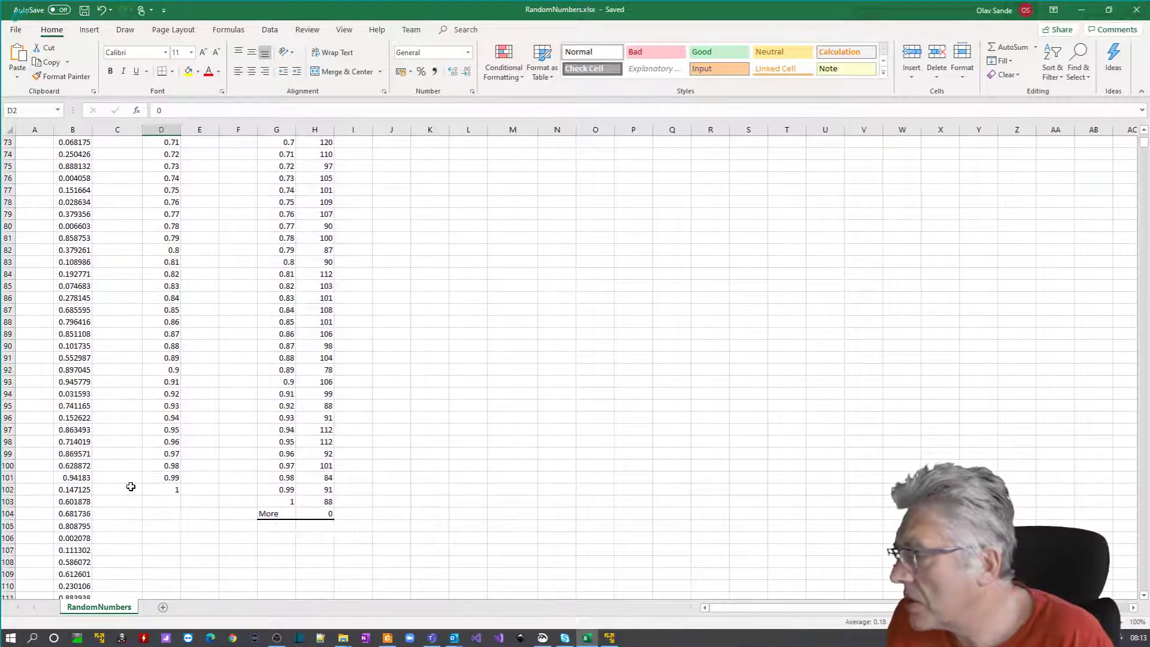
{"action": "scroll", "coordinate": [115, 487], "scroll_direction": "up", "scroll_amount": 20}
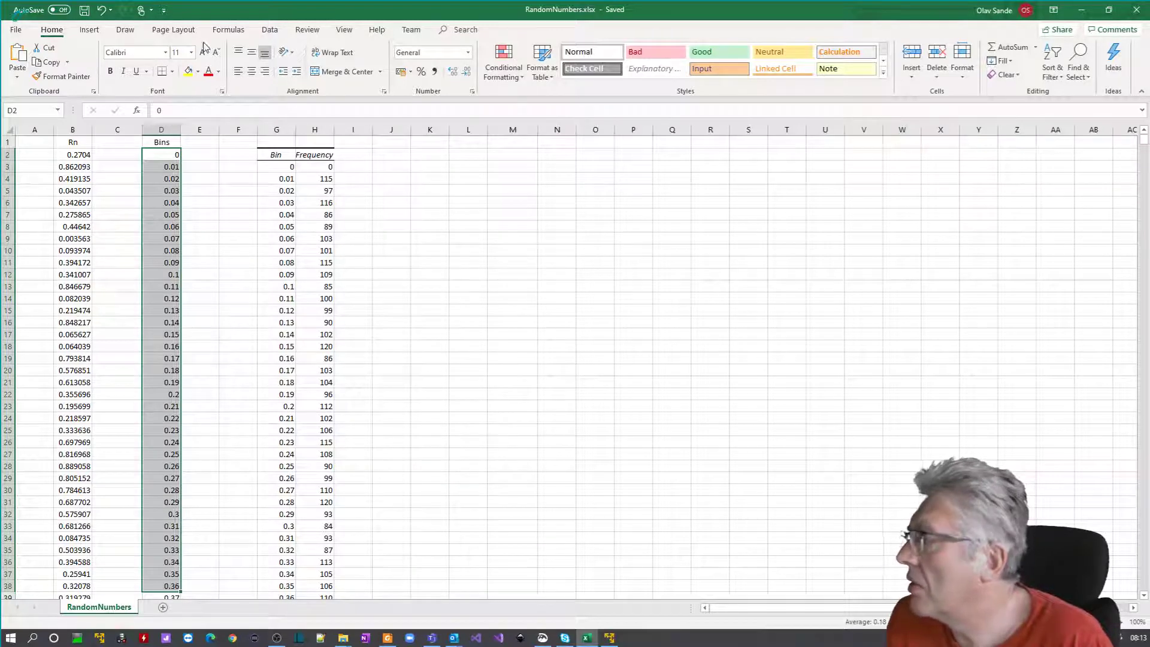
Launch the Histogram tool from Data Analysis
{"action": "left_click", "coordinate": [270, 31]}
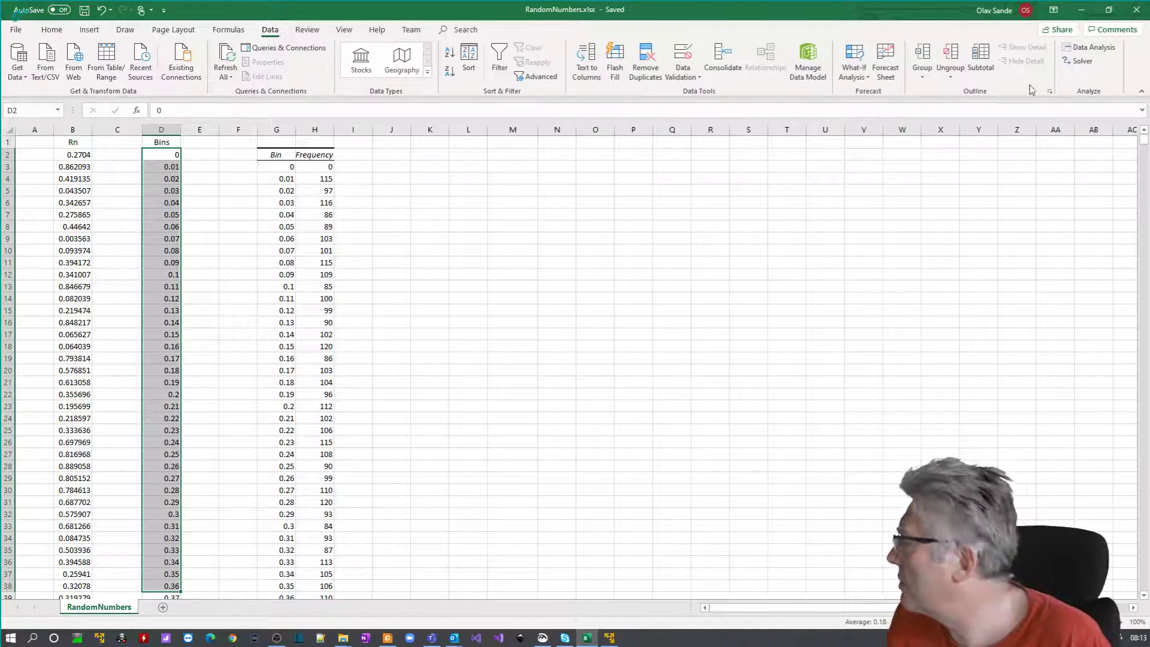
{"action": "left_click", "coordinate": [1080, 48]}
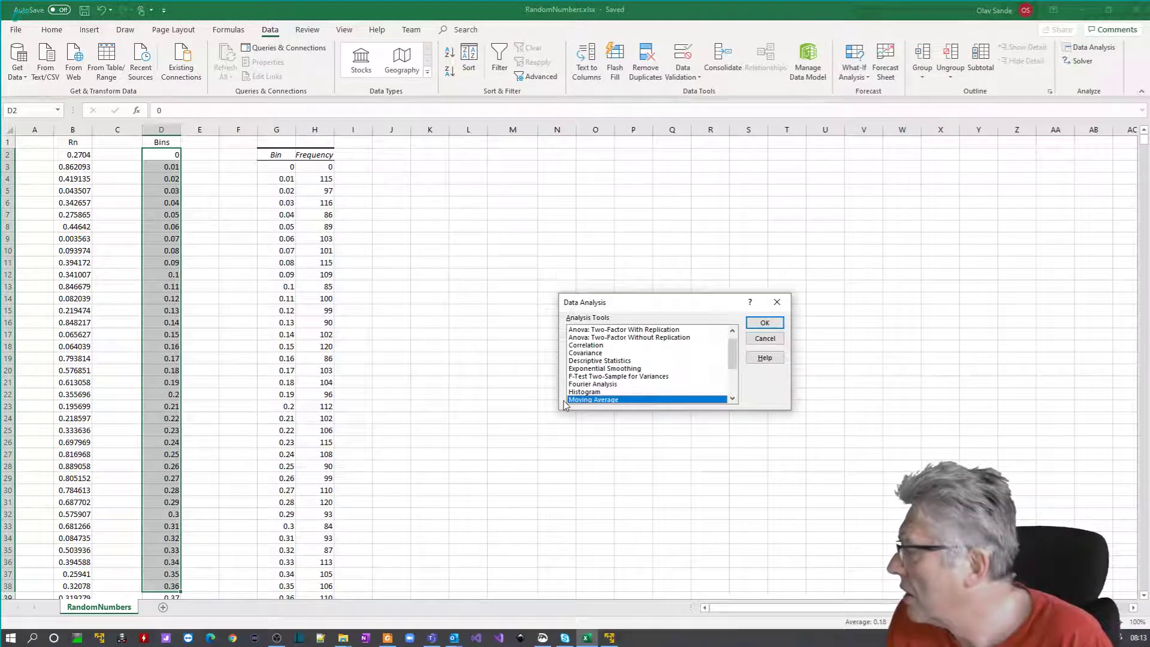
{"action": "left_click", "coordinate": [579, 393]}
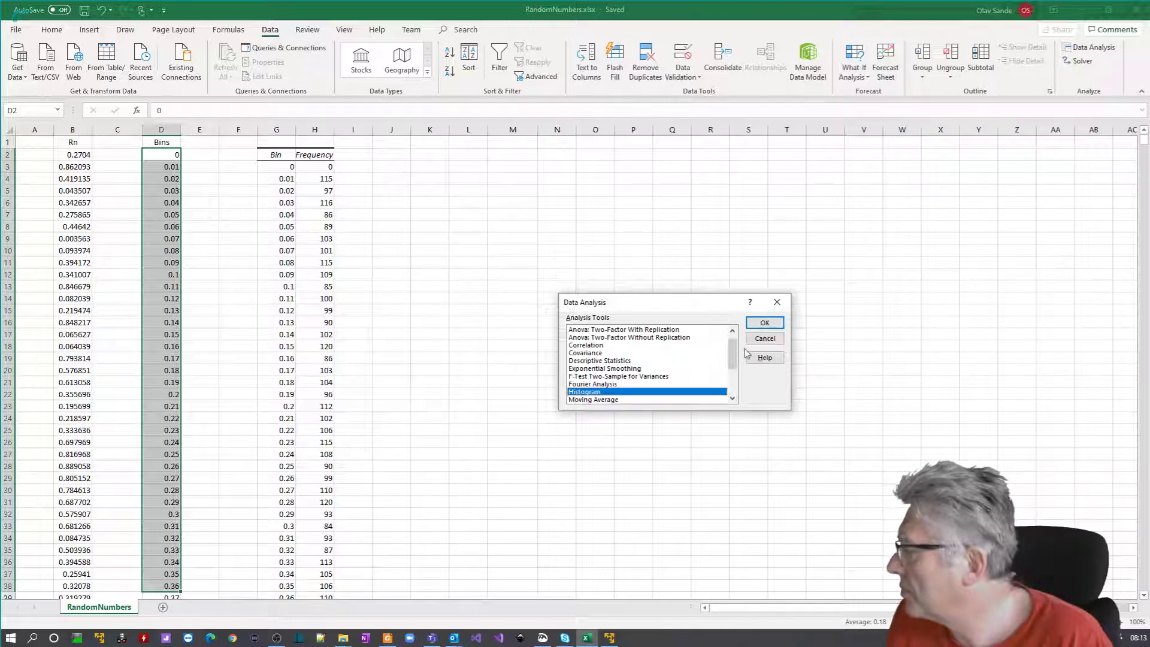
{"action": "left_click", "coordinate": [765, 322]}
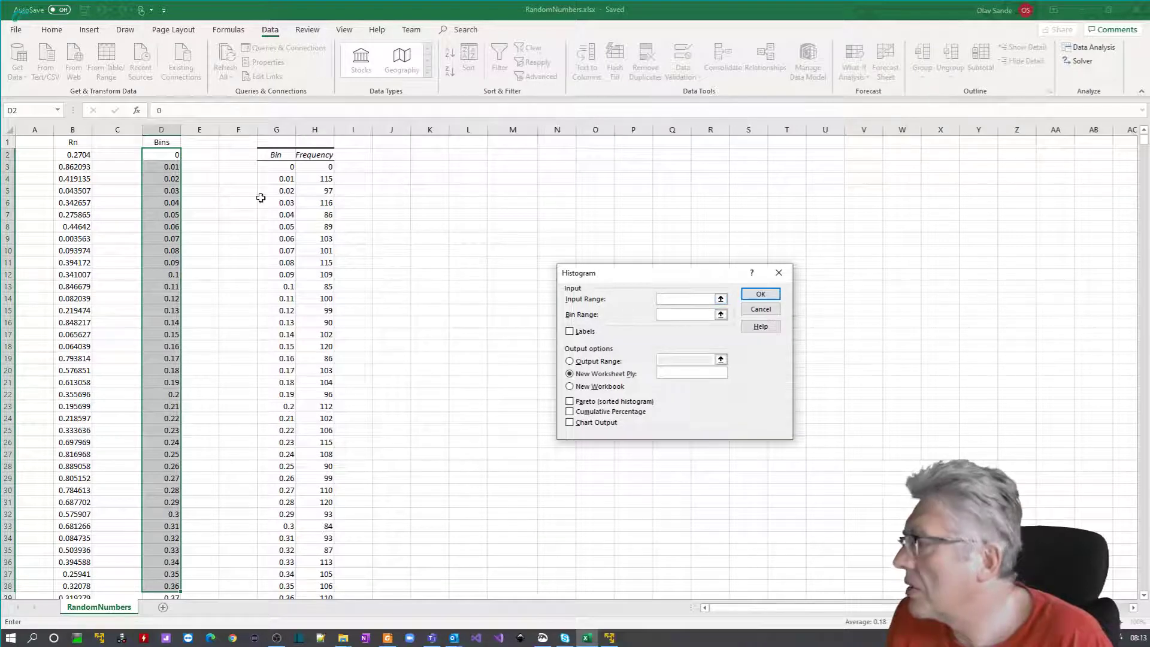
Set the input range to all of column B and make a first bin range selection
{"action": "left_click", "coordinate": [72, 130]}
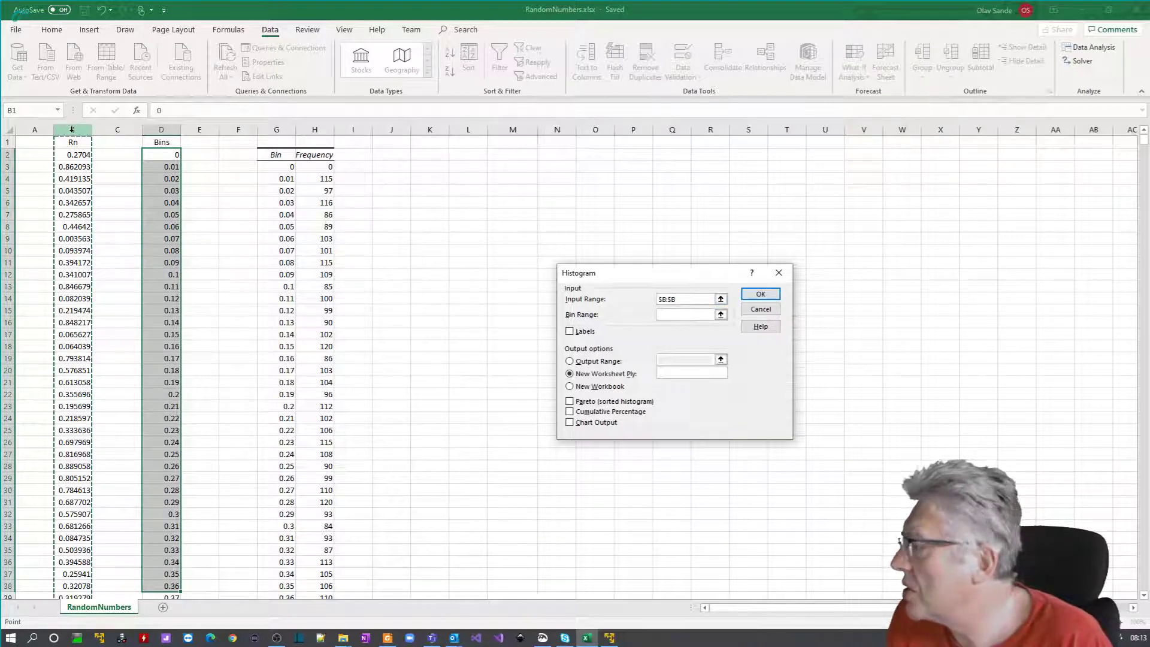
{"action": "left_click", "coordinate": [665, 314]}
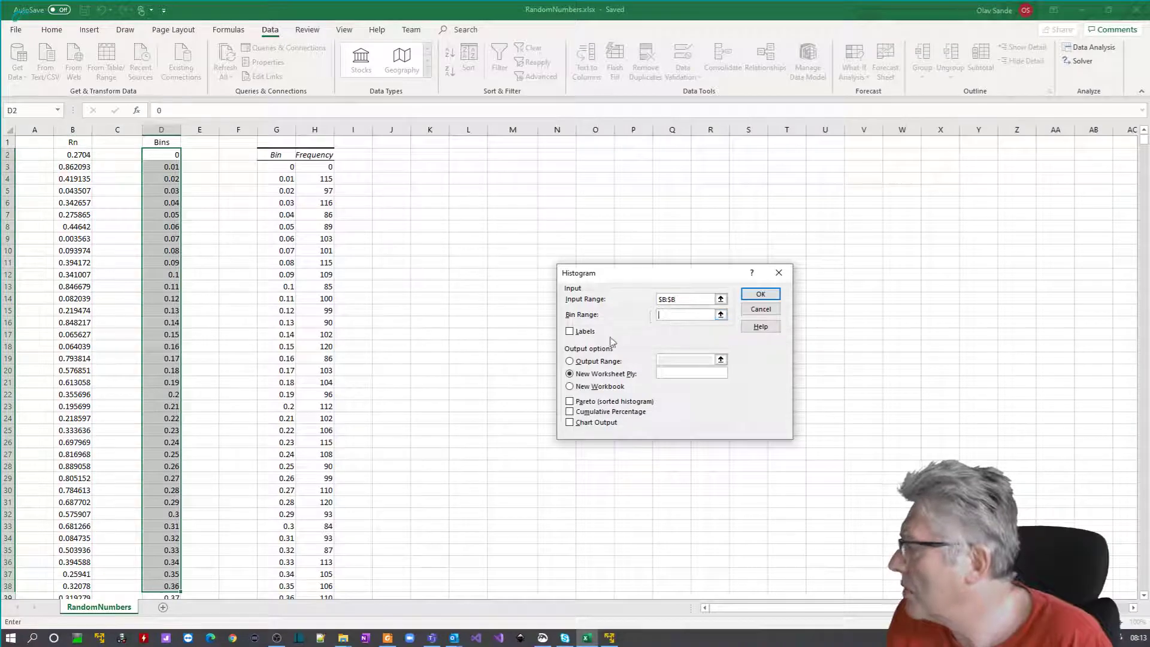
{"action": "left_click_drag", "start_coordinate": [162, 156], "coordinate": [161, 575]}
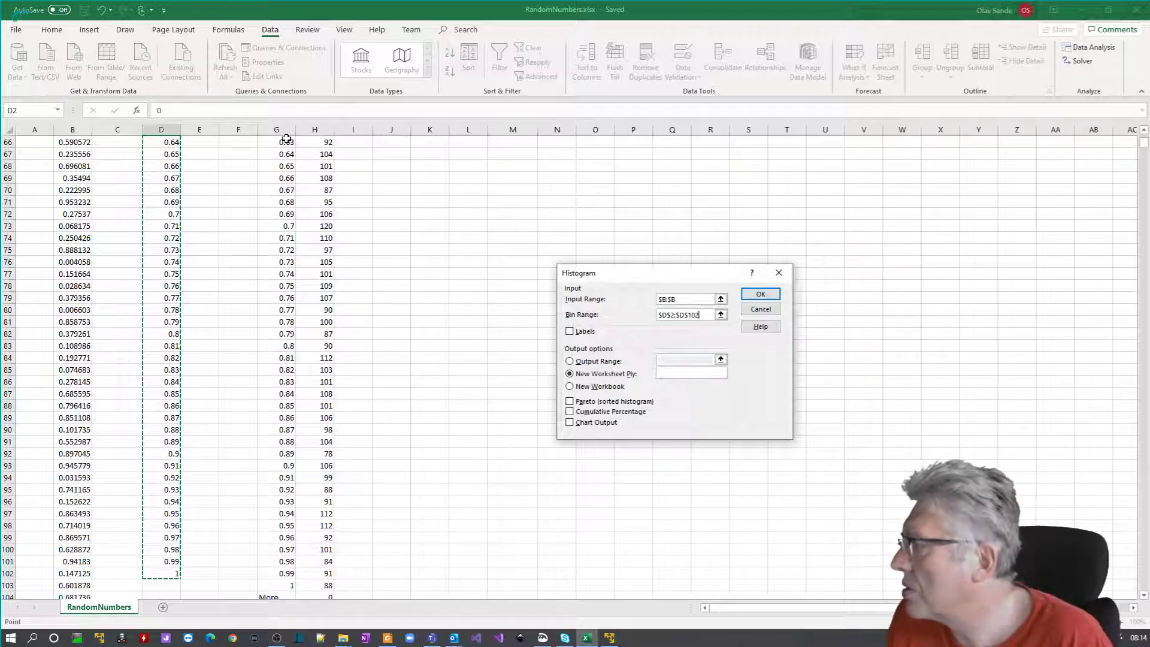
{"action": "left_click", "coordinate": [285, 141]}
{"action": "scroll", "coordinate": [286, 159], "scroll_direction": "up", "scroll_amount": 19}
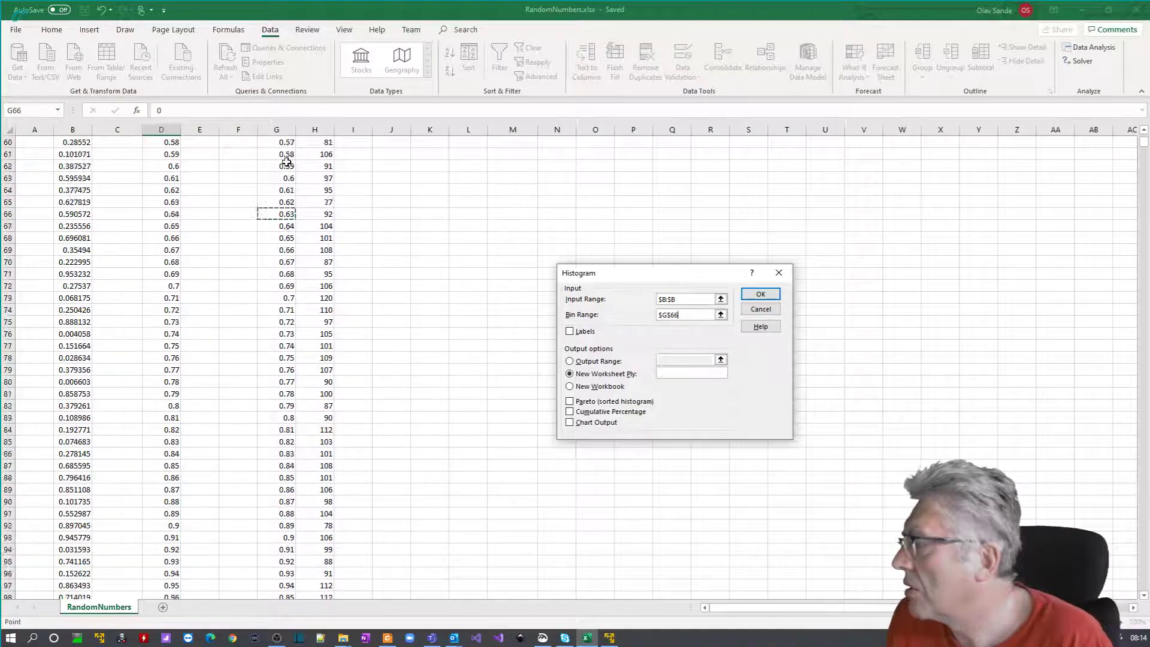
{"action": "scroll", "coordinate": [286, 162], "scroll_direction": "up", "scroll_amount": 3}
{"action": "left_click", "coordinate": [278, 144]}
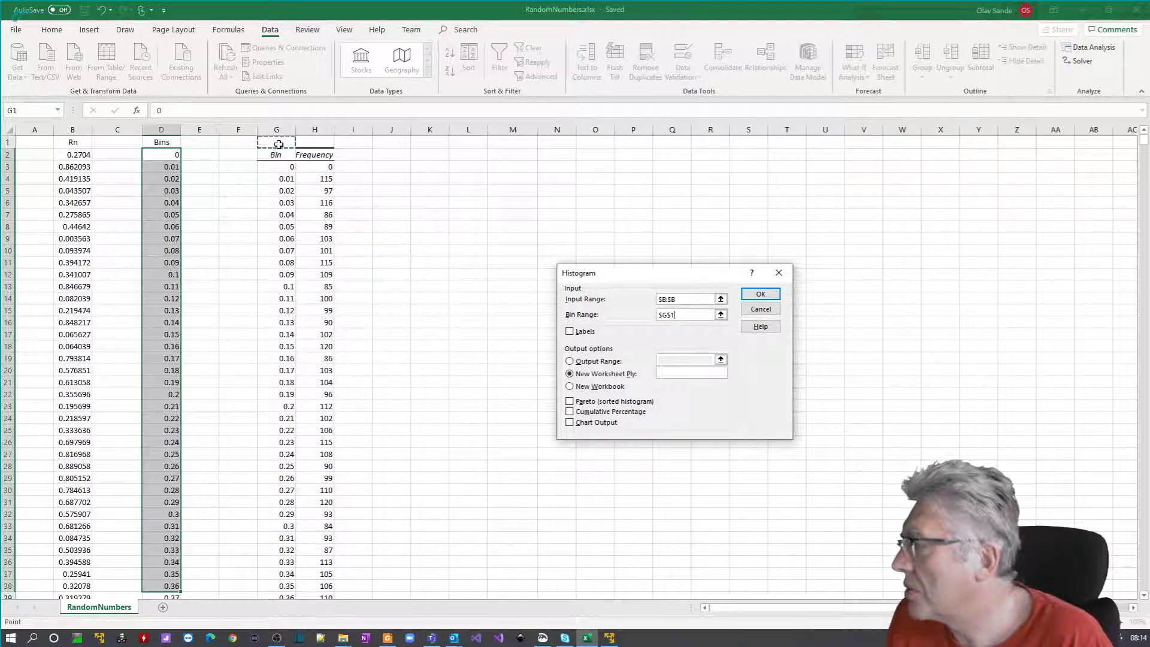
{"action": "left_click", "coordinate": [276, 155]}
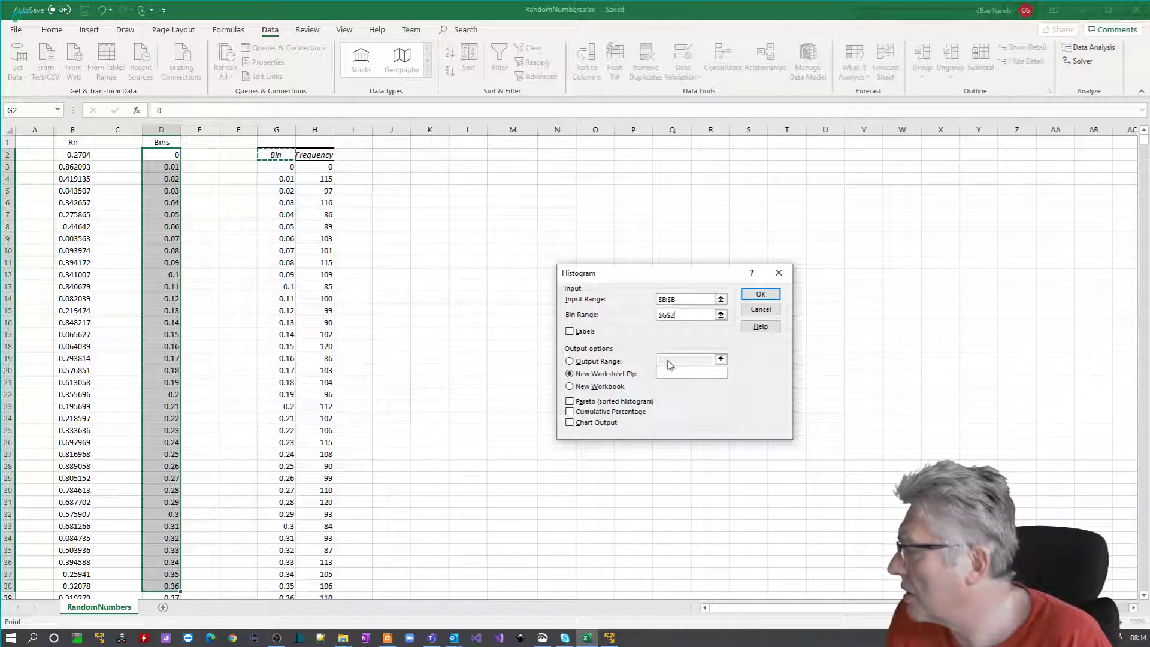
Correct the bin range to $D$2:$D$102, set output range $J$2, and run the histogram
{"action": "left_click", "coordinate": [589, 362]}
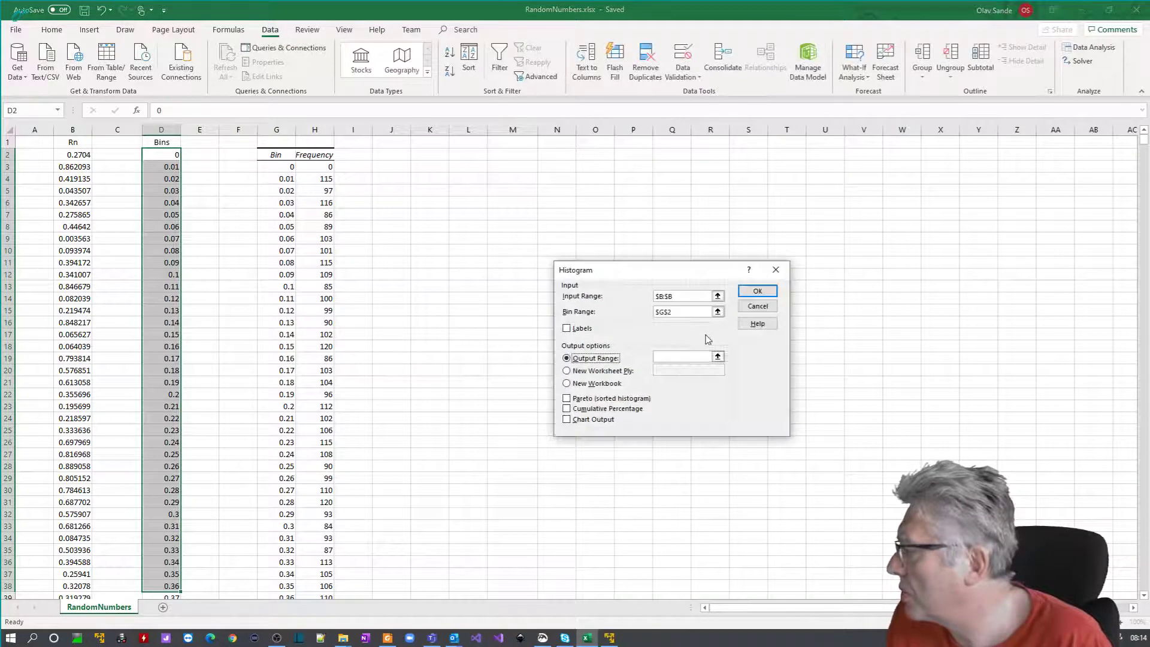
{"action": "left_click", "coordinate": [685, 312]}
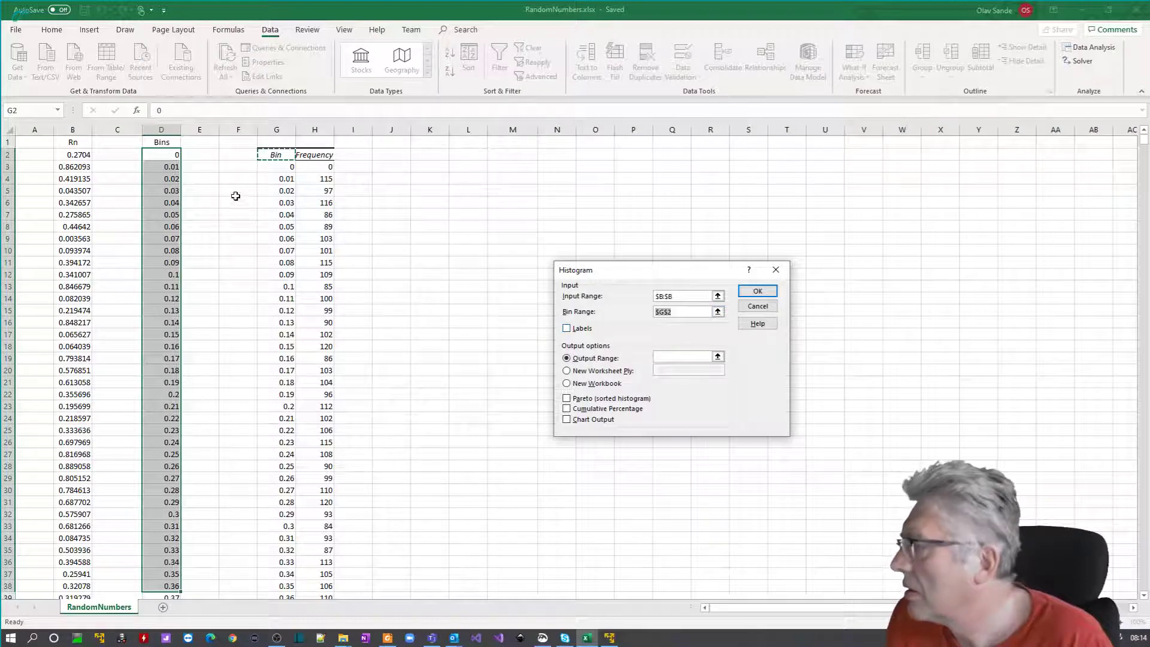
{"action": "left_click", "coordinate": [166, 156]}
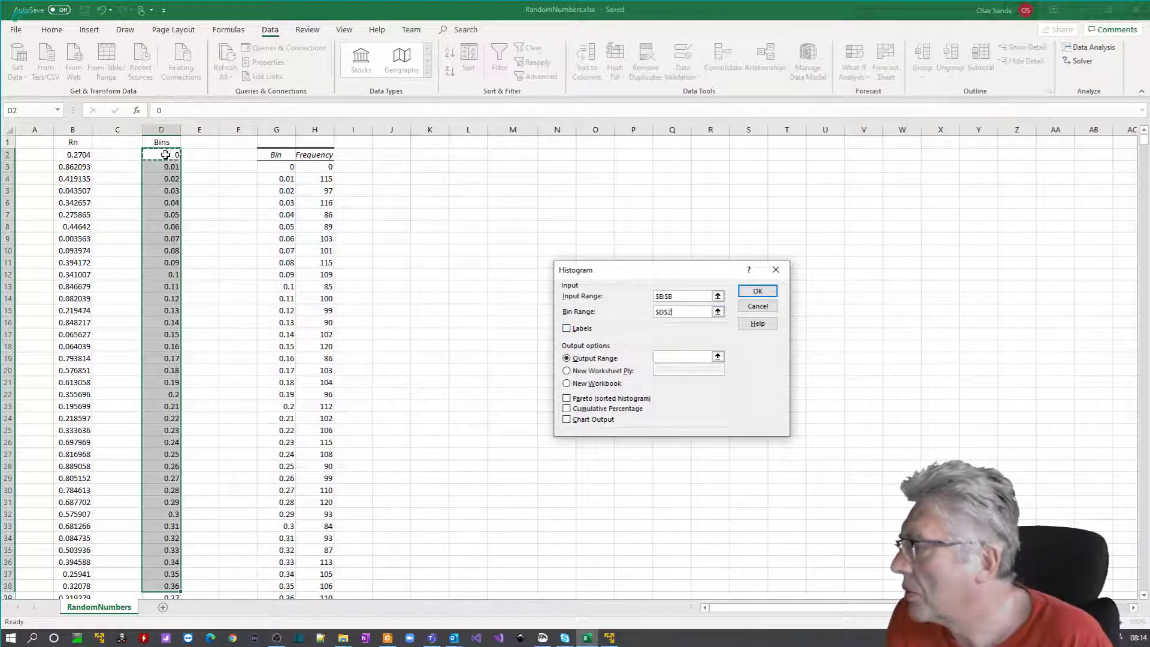
{"action": "left_click_drag", "start_coordinate": [166, 155], "coordinate": [173, 572]}
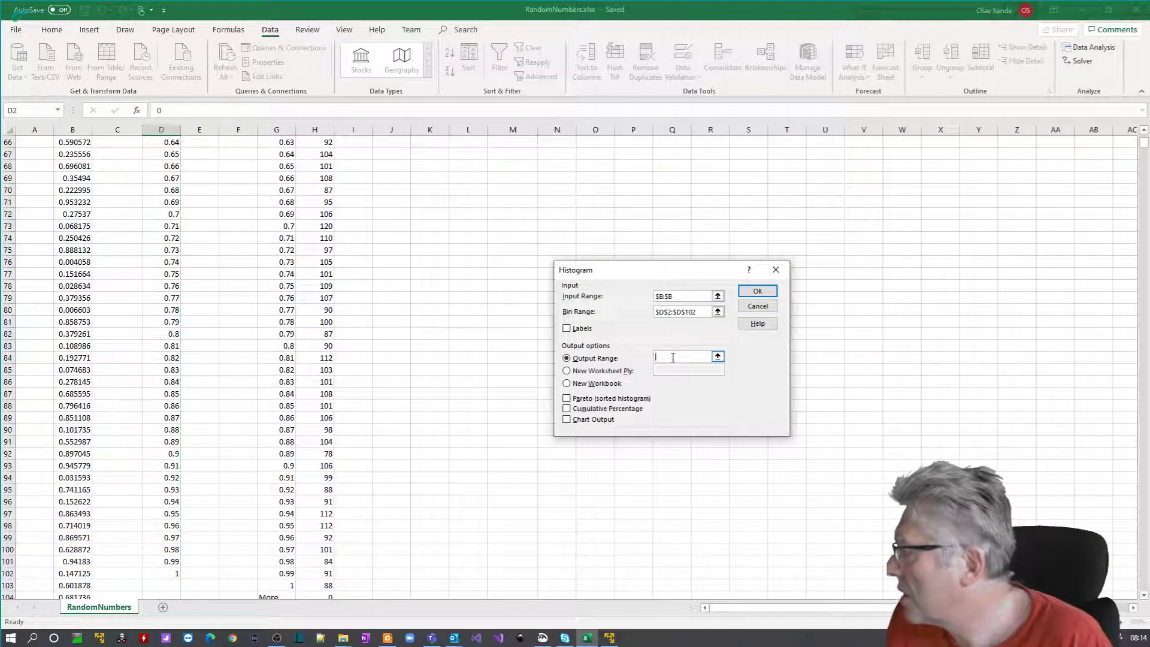
{"action": "scroll", "coordinate": [923, 296], "scroll_direction": "up", "scroll_amount": 1}
{"action": "scroll", "coordinate": [923, 296], "scroll_direction": "up", "scroll_amount": 20}
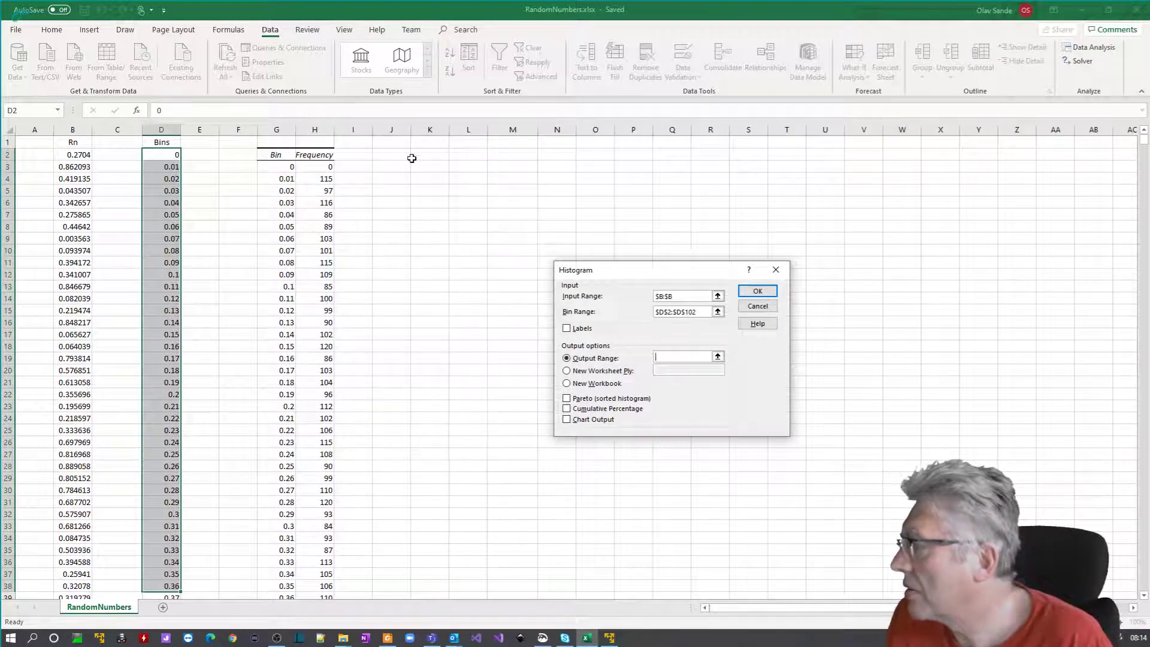
{"action": "left_click", "coordinate": [393, 157]}
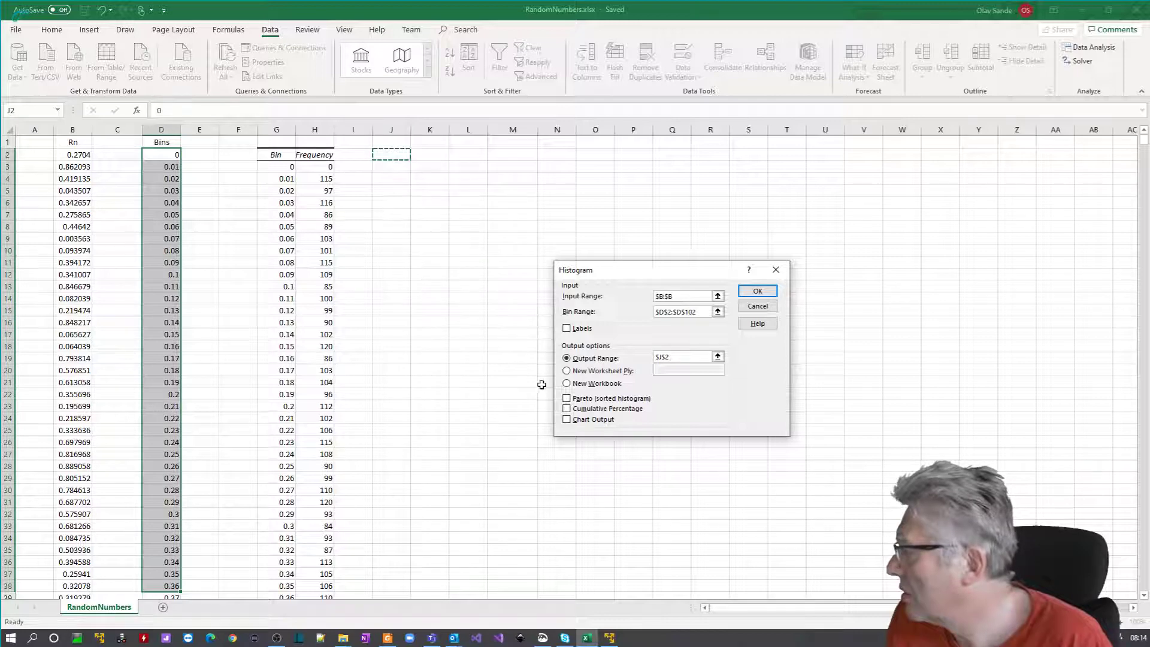
{"action": "left_click", "coordinate": [746, 291]}
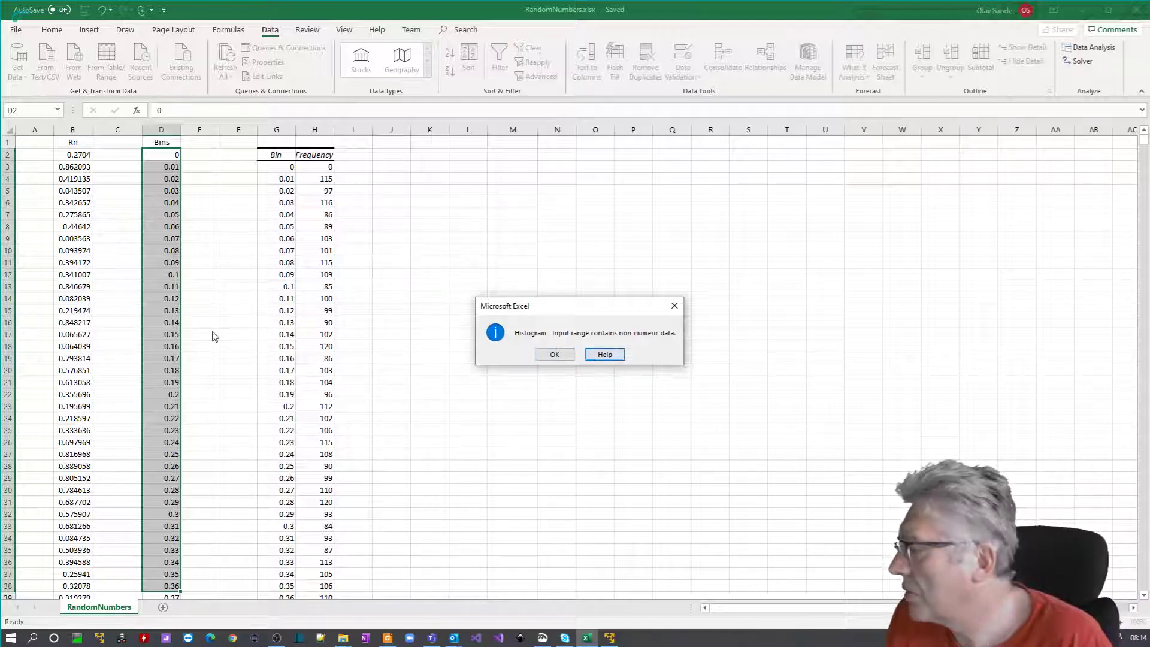
Rerun the histogram with output range $J:$J, dismiss the repeated error, and cancel the dialog
{"action": "left_click", "coordinate": [604, 356]}
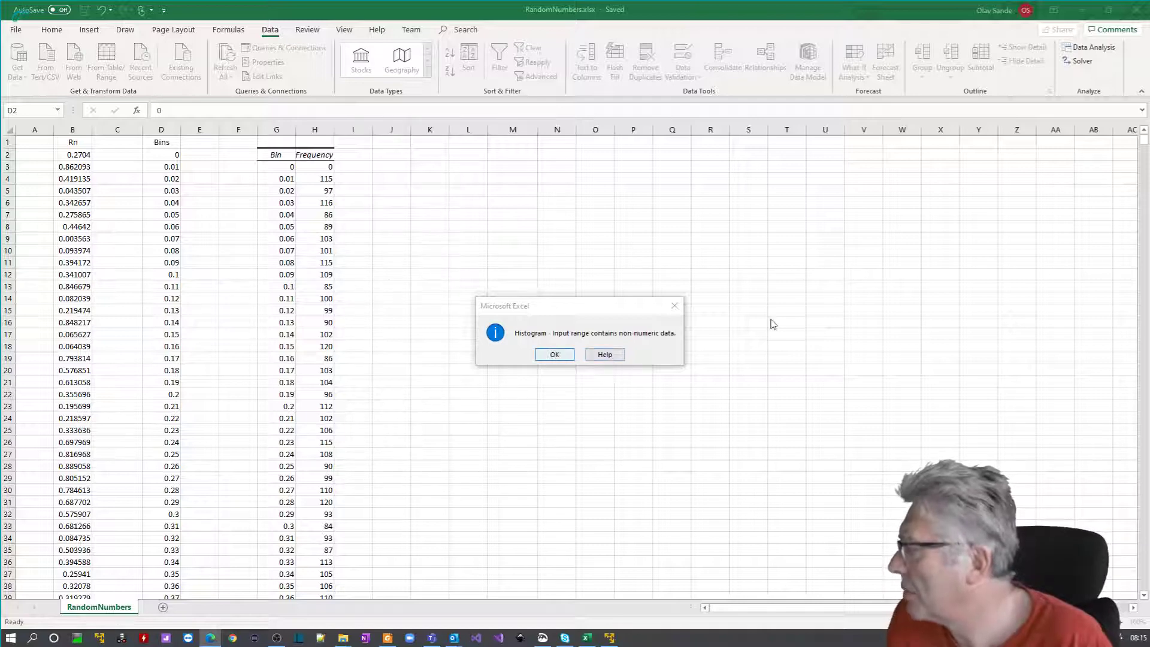
{"action": "left_click", "coordinate": [675, 305]}
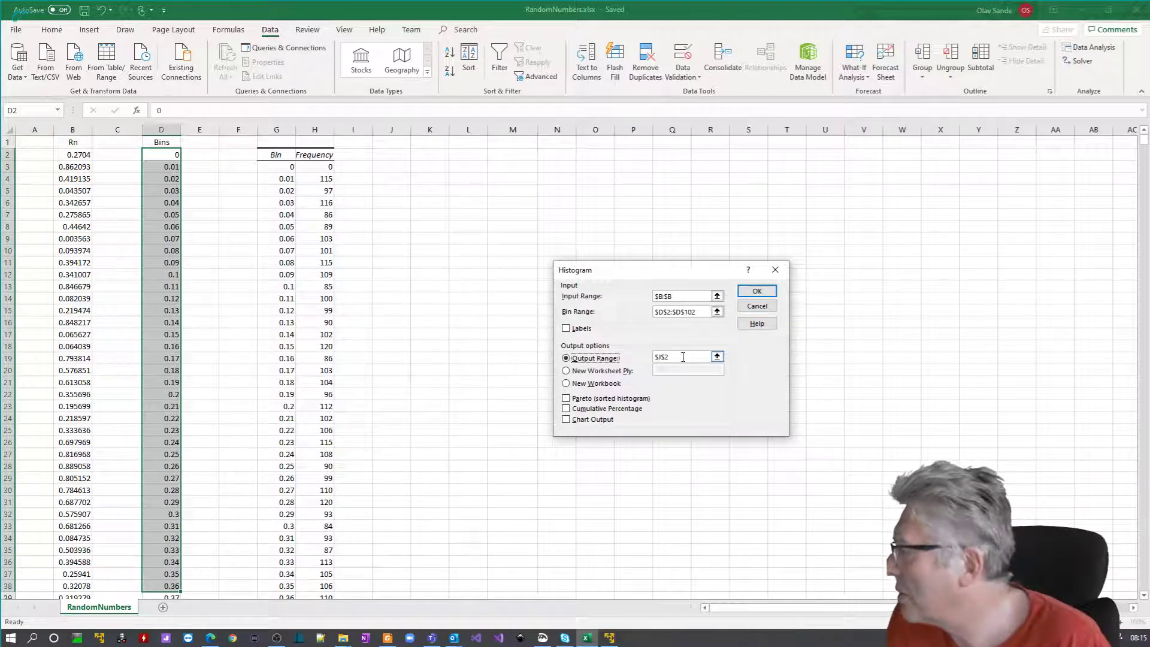
{"action": "left_click", "coordinate": [681, 356]}
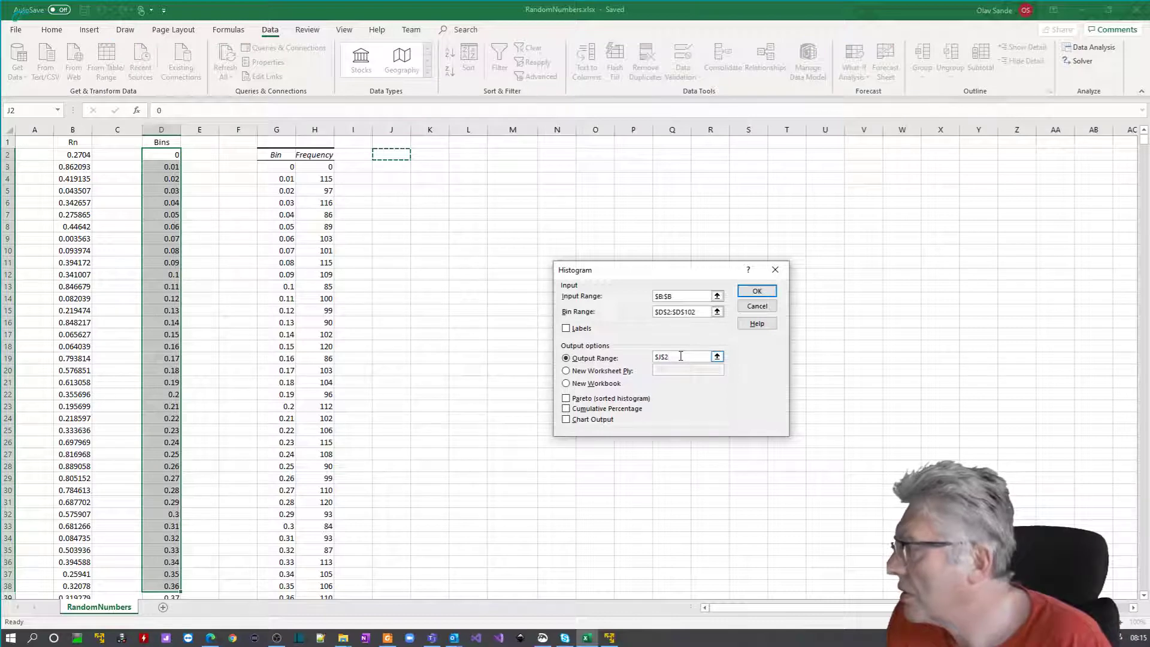
{"action": "left_click_drag", "start_coordinate": [681, 356], "coordinate": [654, 357]}
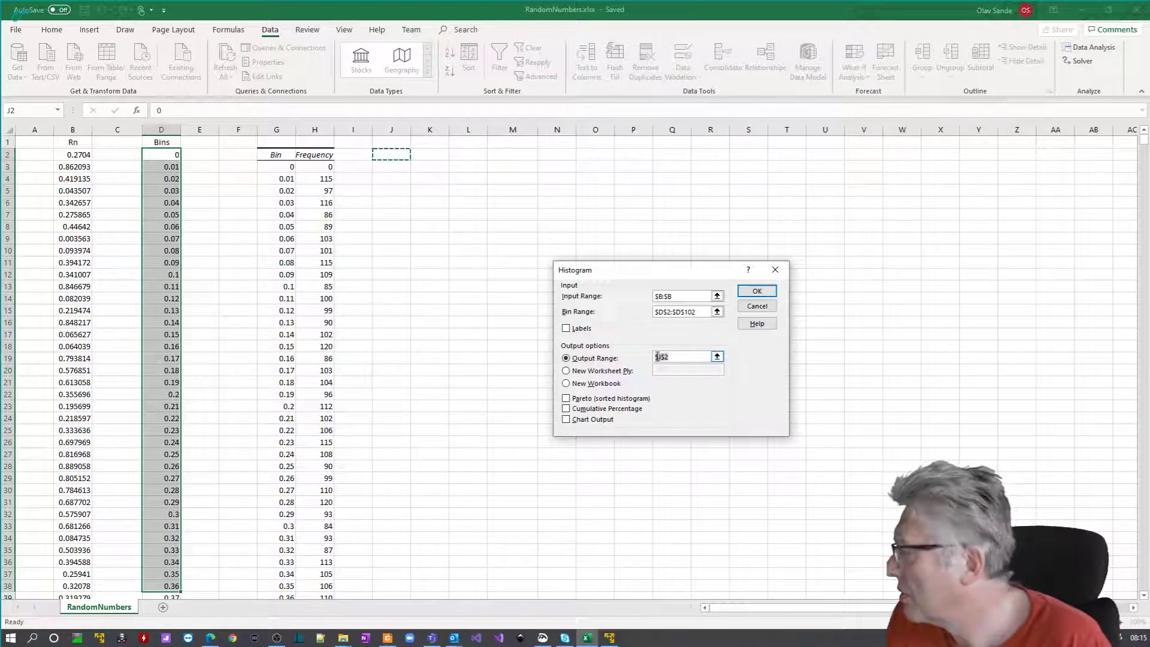
{"action": "left_click", "coordinate": [379, 132]}
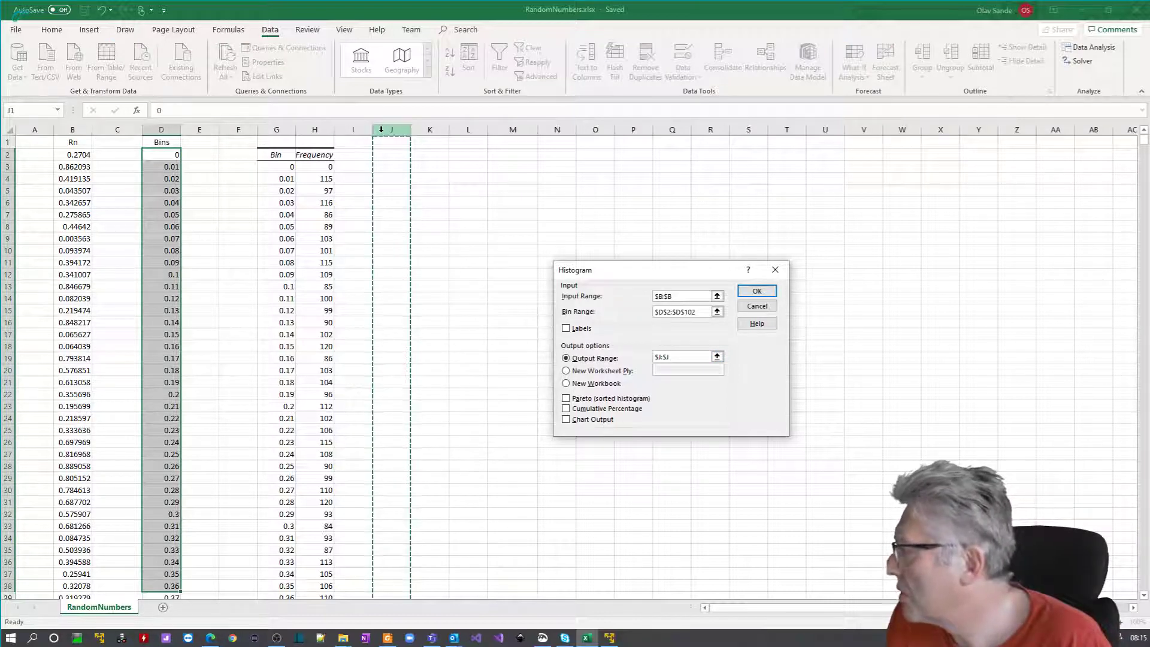
{"action": "left_click", "coordinate": [756, 292]}
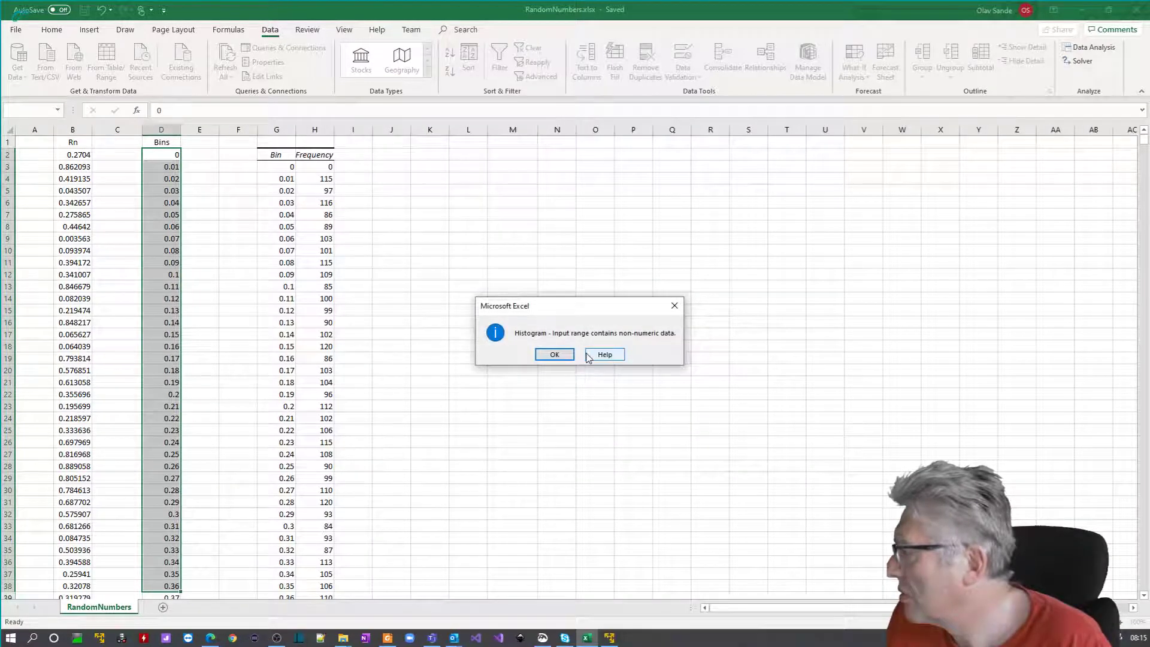
{"action": "left_click", "coordinate": [675, 305]}
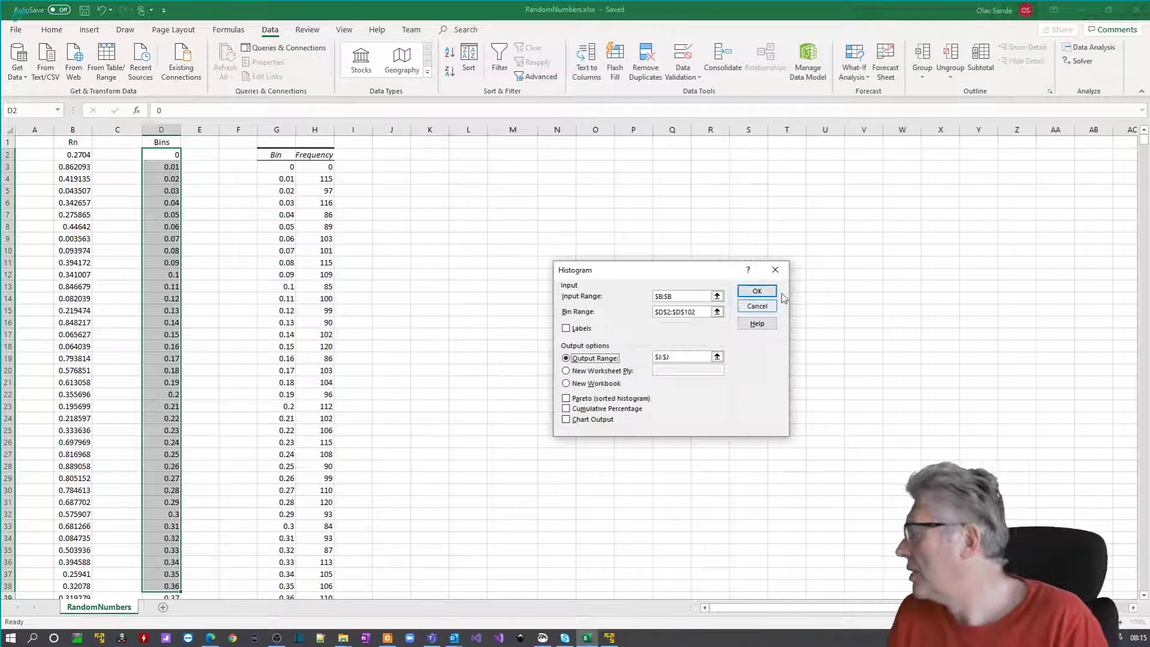
{"action": "left_click", "coordinate": [775, 269]}
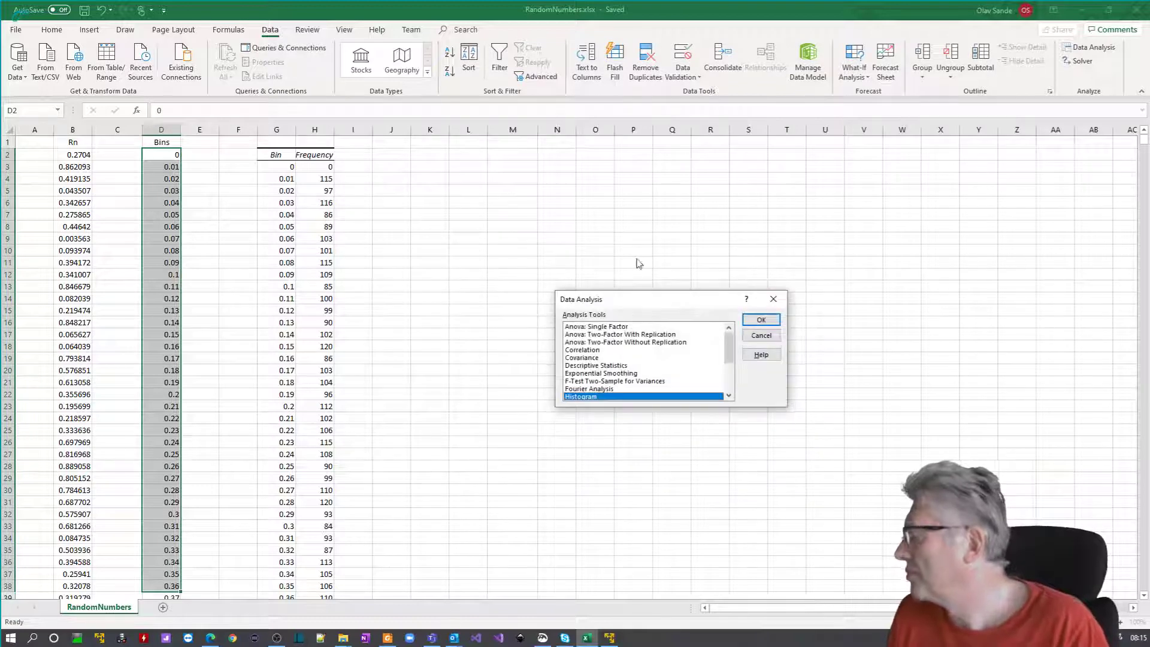
Close Data Analysis and scroll through the Bin/Frequency table in column J
{"action": "left_click", "coordinate": [772, 299]}
{"action": "left_click", "coordinate": [391, 262]}
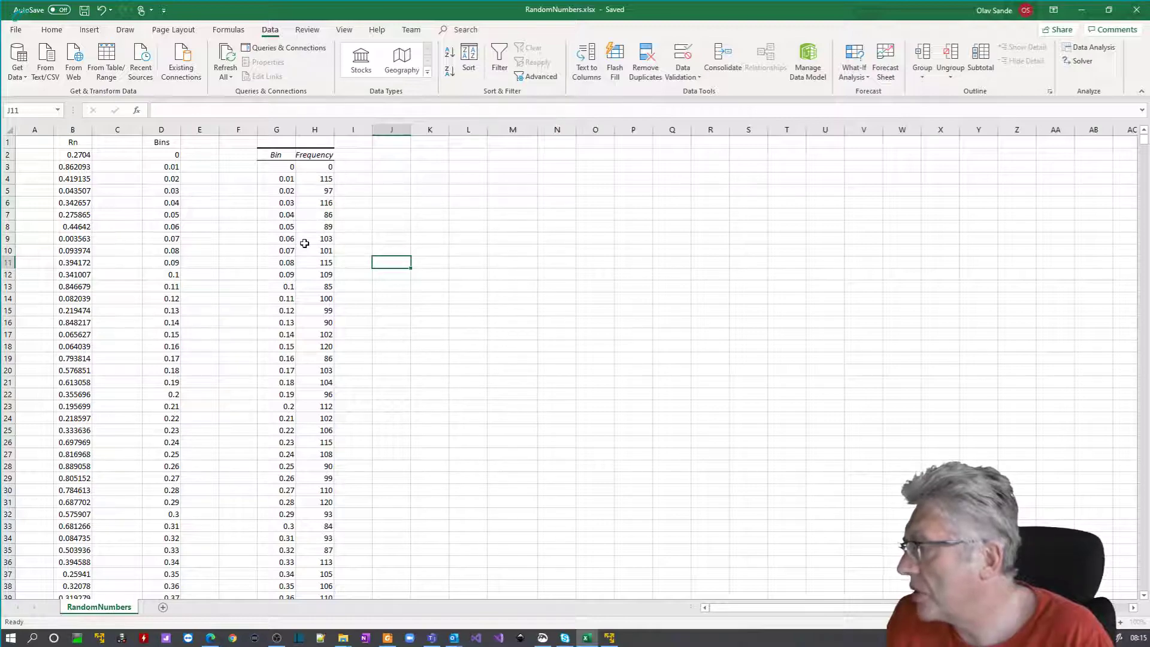
{"action": "scroll", "coordinate": [306, 302], "scroll_direction": "down", "scroll_amount": 7}
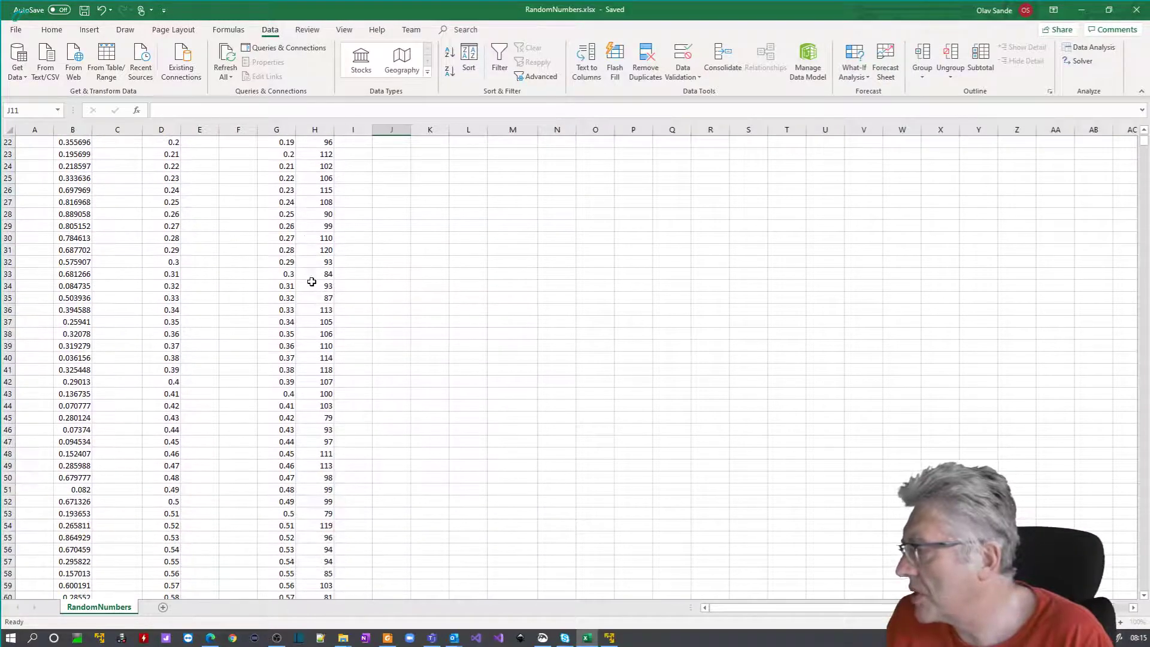
{"action": "scroll", "coordinate": [316, 433], "scroll_direction": "down", "scroll_amount": 15}
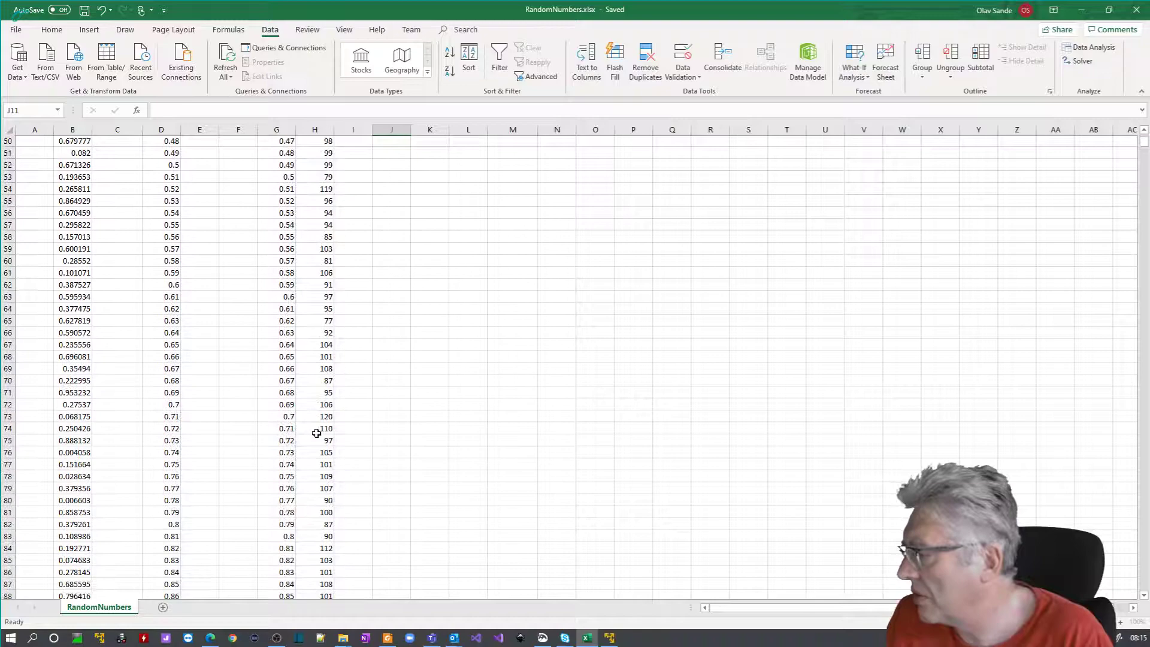
{"action": "scroll", "coordinate": [317, 432], "scroll_direction": "down", "scroll_amount": 3}
{"action": "scroll", "coordinate": [314, 419], "scroll_direction": "up", "scroll_amount": 20}
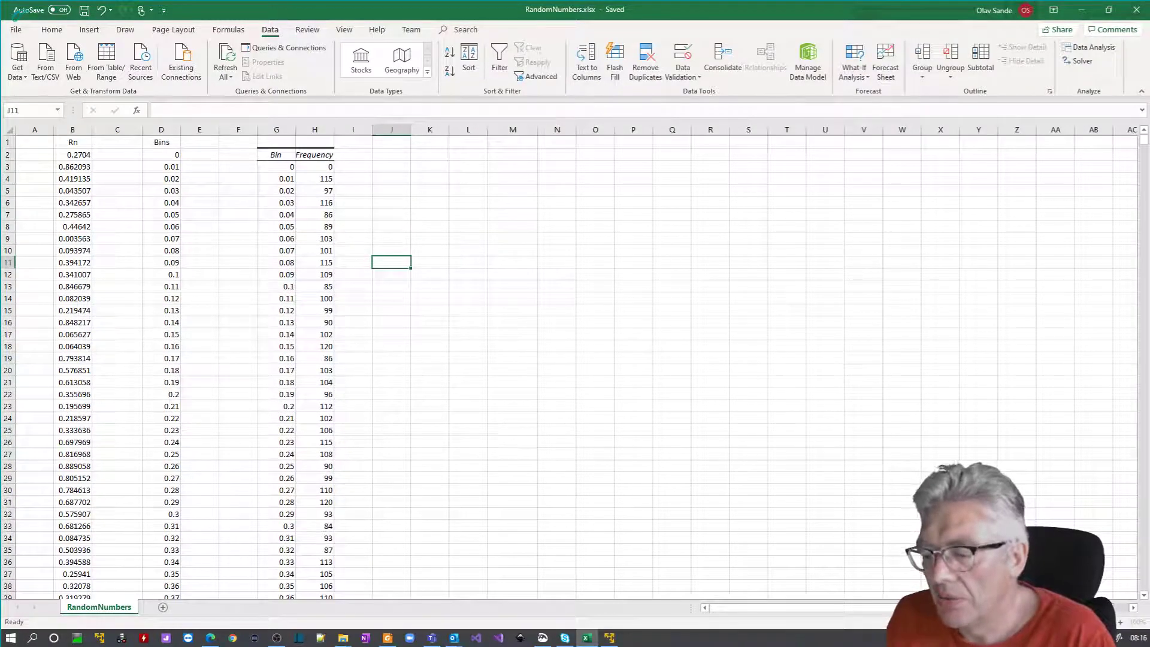
Return to TIA Portal and show the //Algorithm section of fcRand (FC80)
{"action": "key", "text": "alt+Tab"}
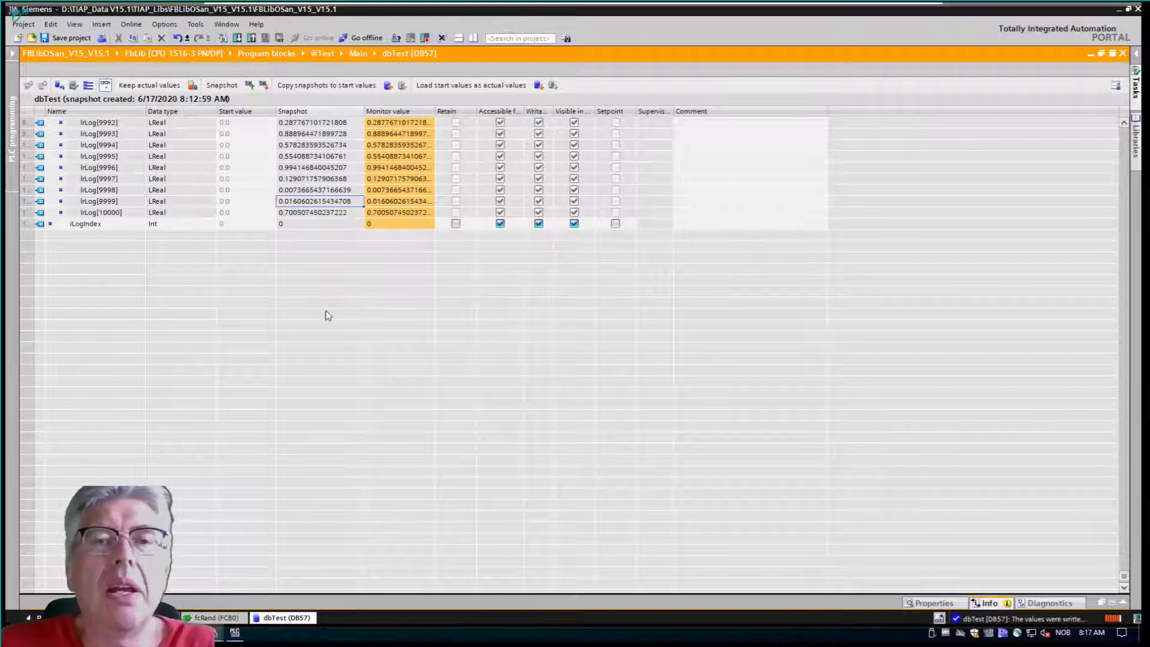
{"action": "left_click", "coordinate": [216, 617]}
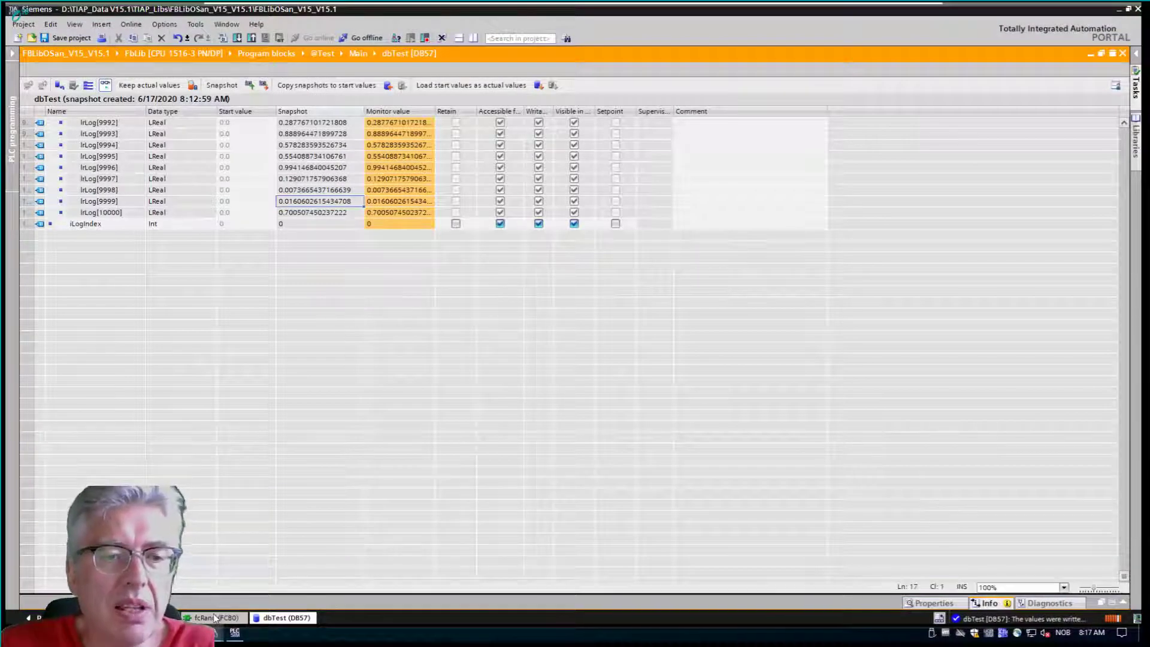
{"action": "left_click", "coordinate": [114, 445]}
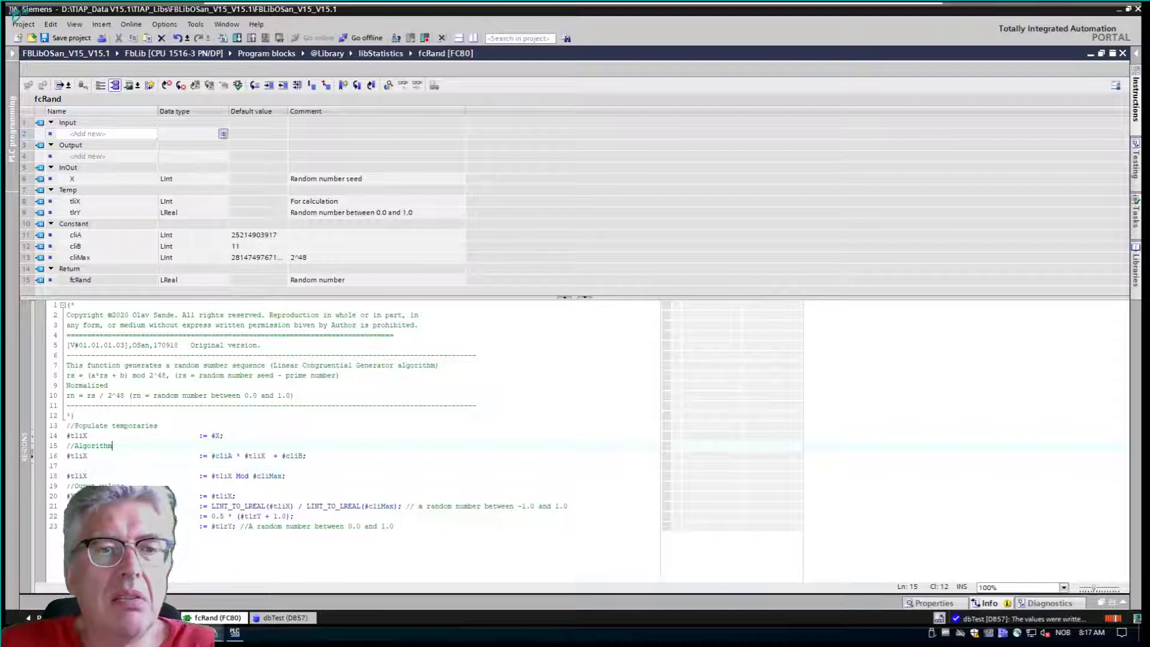